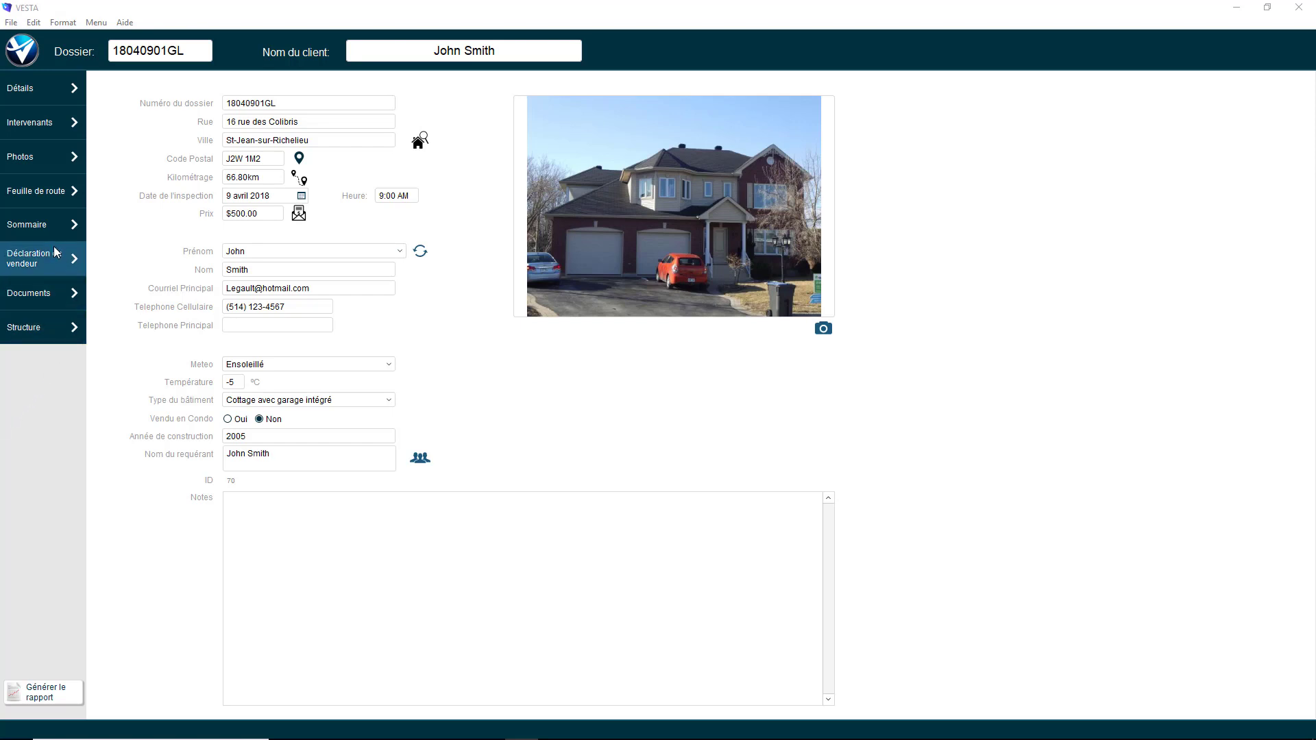
Step: Open the inspection roadmap, view the generic findings overview for Structure, and open the Constats list for Fondations
{"action": "left_click", "coordinate": [57, 194]}
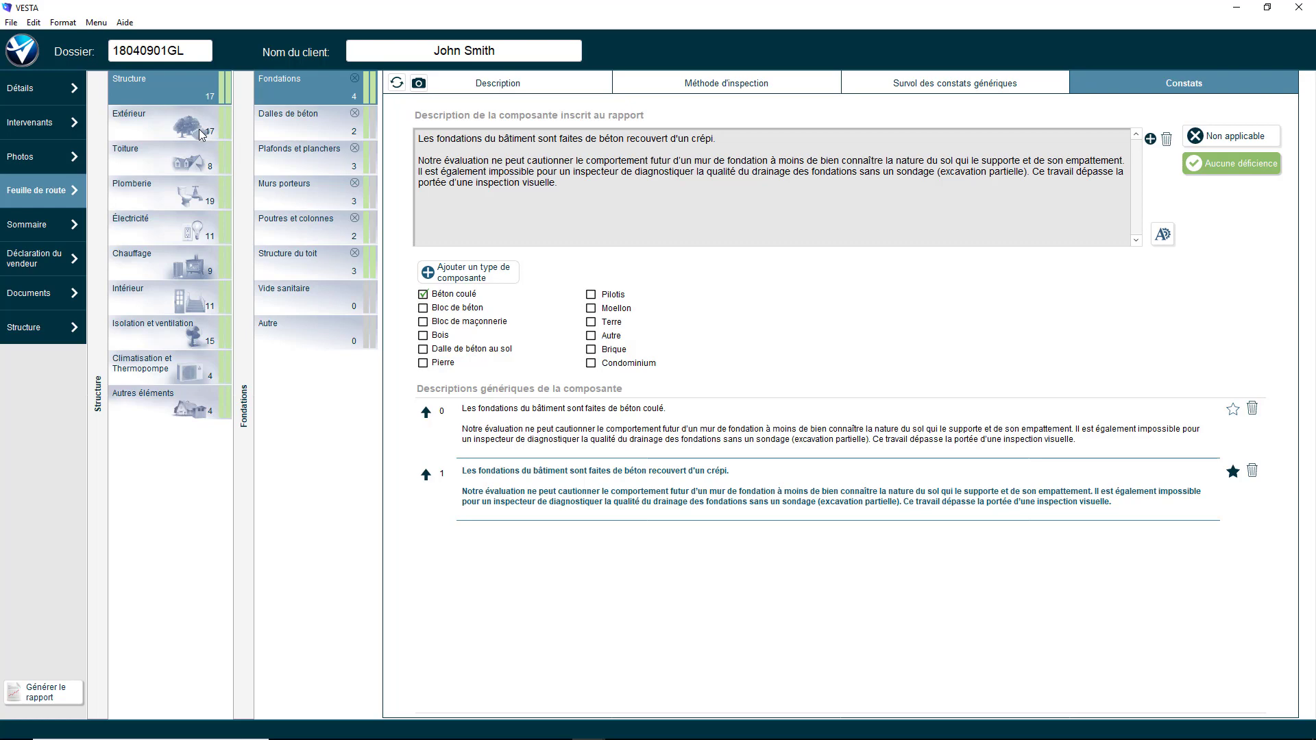
{"action": "left_click", "coordinate": [929, 83]}
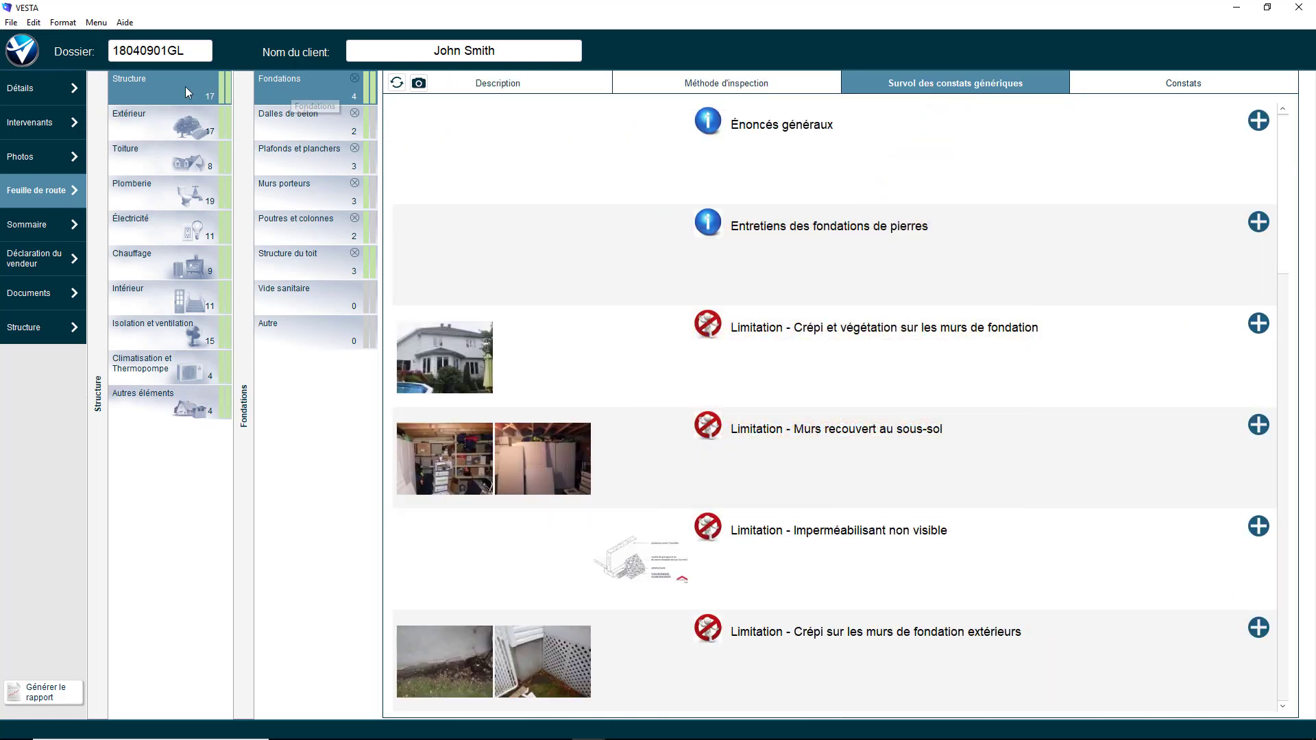
{"action": "left_click", "coordinate": [164, 89]}
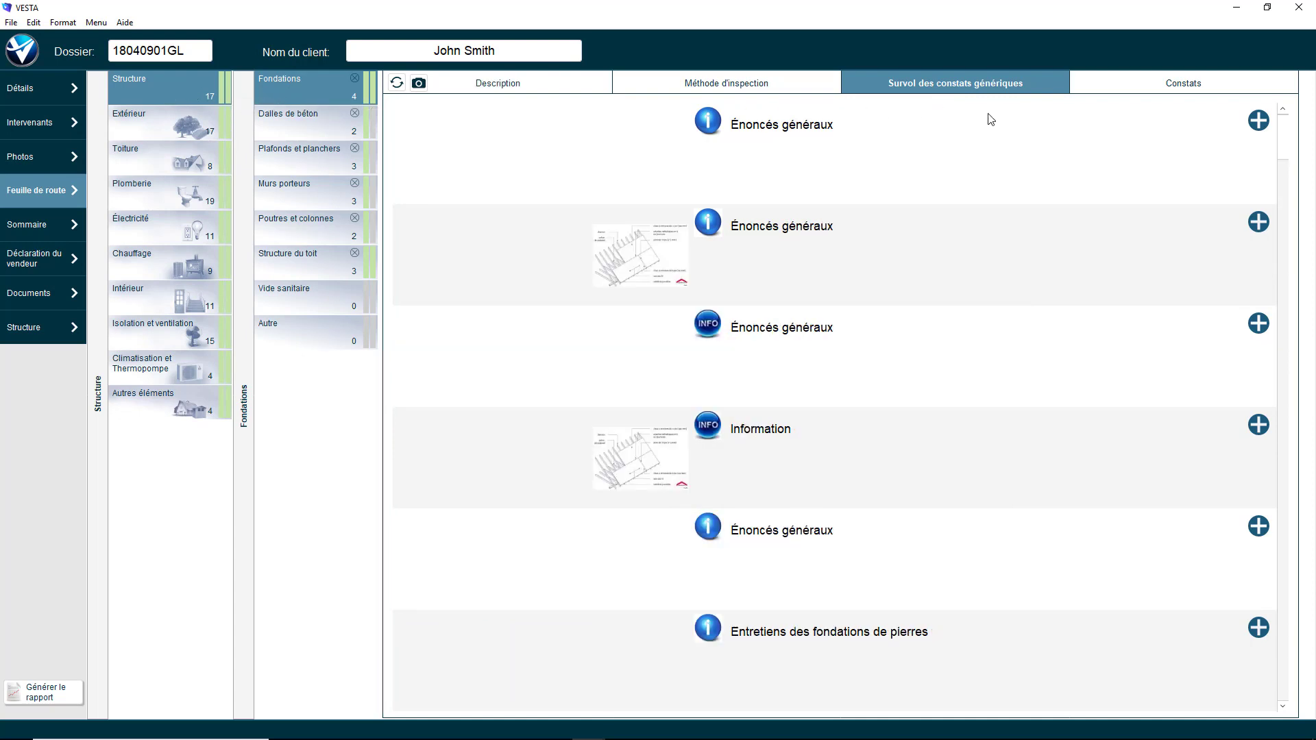
{"action": "left_click", "coordinate": [1163, 83]}
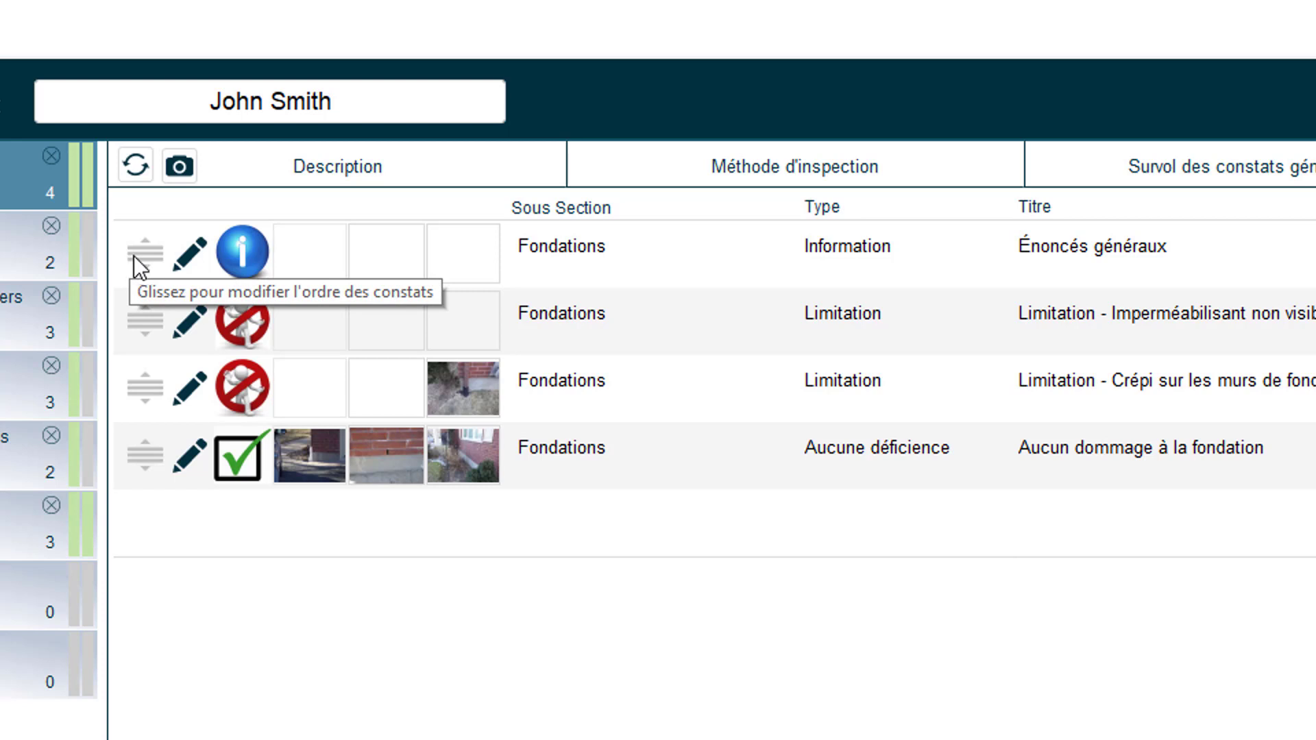
Step: Reorder the Fondations findings, moving "Énoncés généraux" to third place and "Aucun dommage à la fondation" to first
{"action": "left_click", "coordinate": [142, 254]}
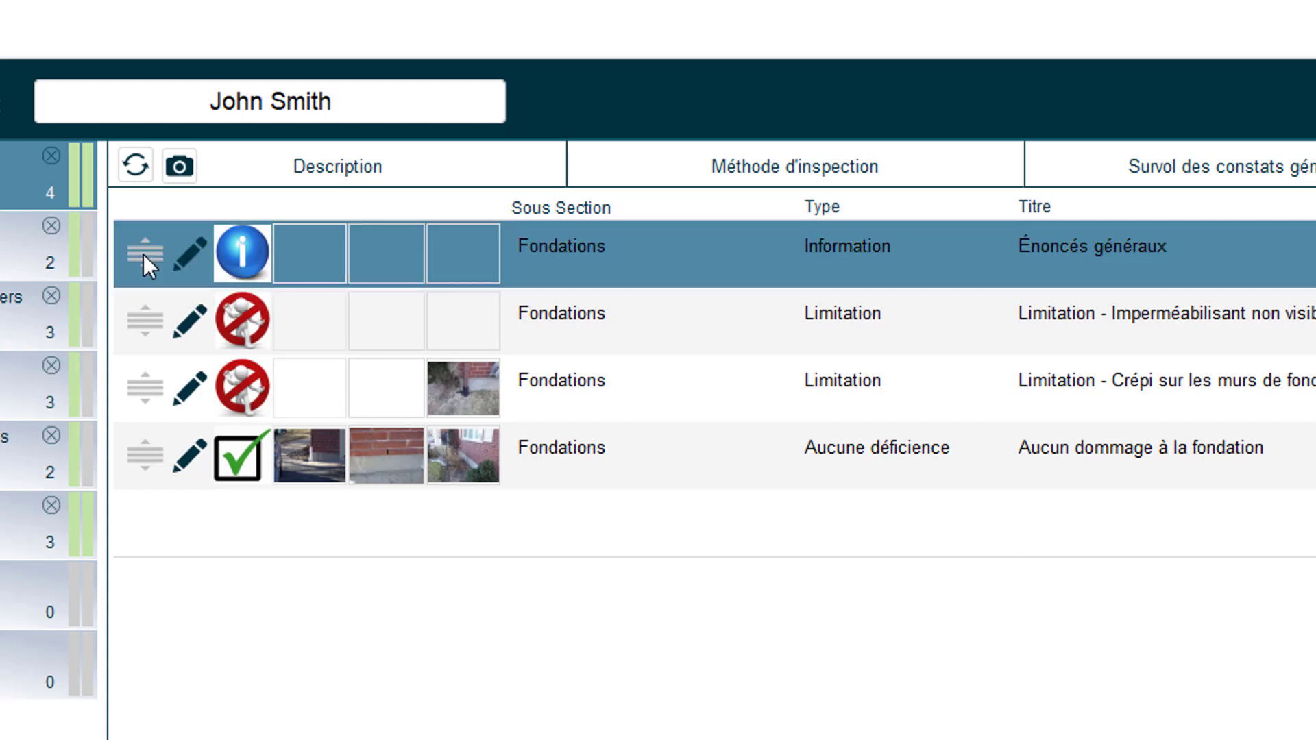
{"action": "left_click_drag", "start_coordinate": [143, 254], "coordinate": [150, 395]}
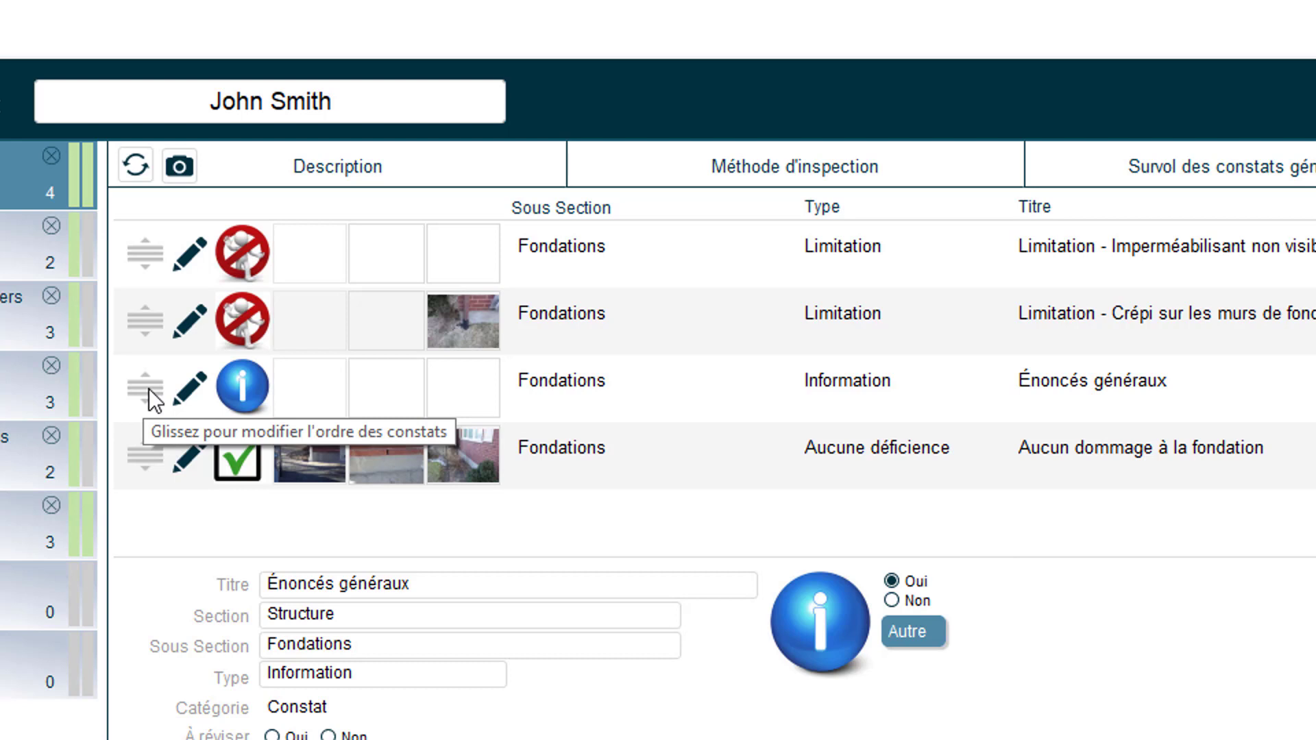
{"action": "left_click_drag", "start_coordinate": [141, 455], "coordinate": [158, 237]}
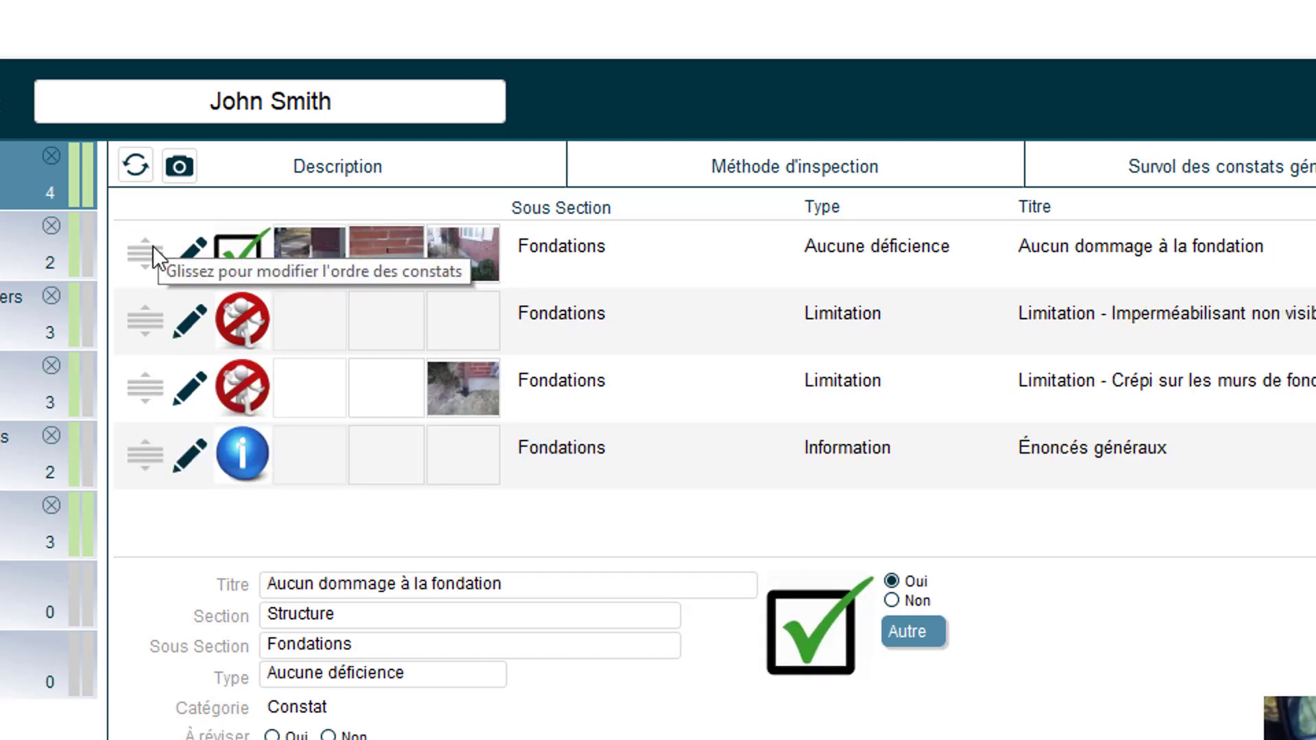
{"action": "mouse_move", "coordinate": [146, 458]}
{"action": "left_mouse_down"}
{"action": "mouse_move", "coordinate": [149, 257]}
{"action": "mouse_move", "coordinate": [152, 478]}
{"action": "mouse_move", "coordinate": [146, 467]}
{"action": "left_mouse_up"}
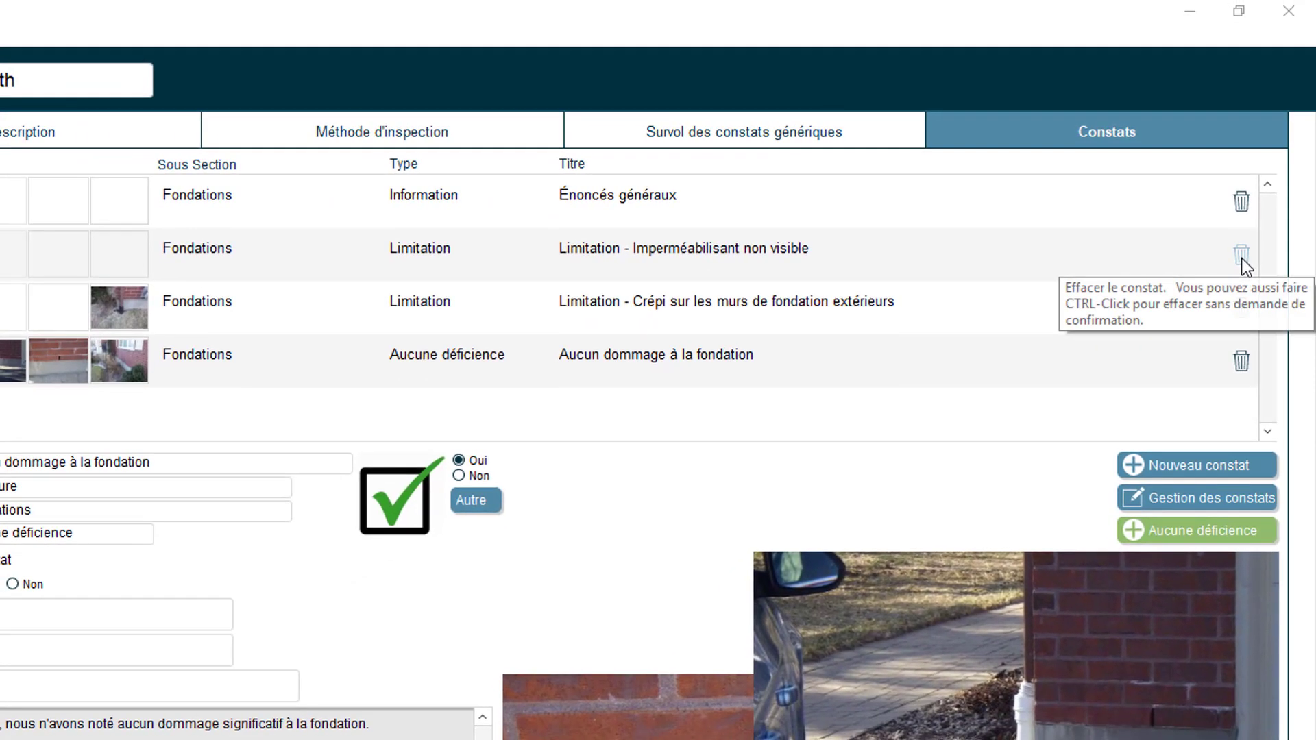
Step: Request deletion of the finding "Limitation - Imperméabilisant non visible" and cancel it at the confirmation
{"action": "left_click", "coordinate": [1240, 256]}
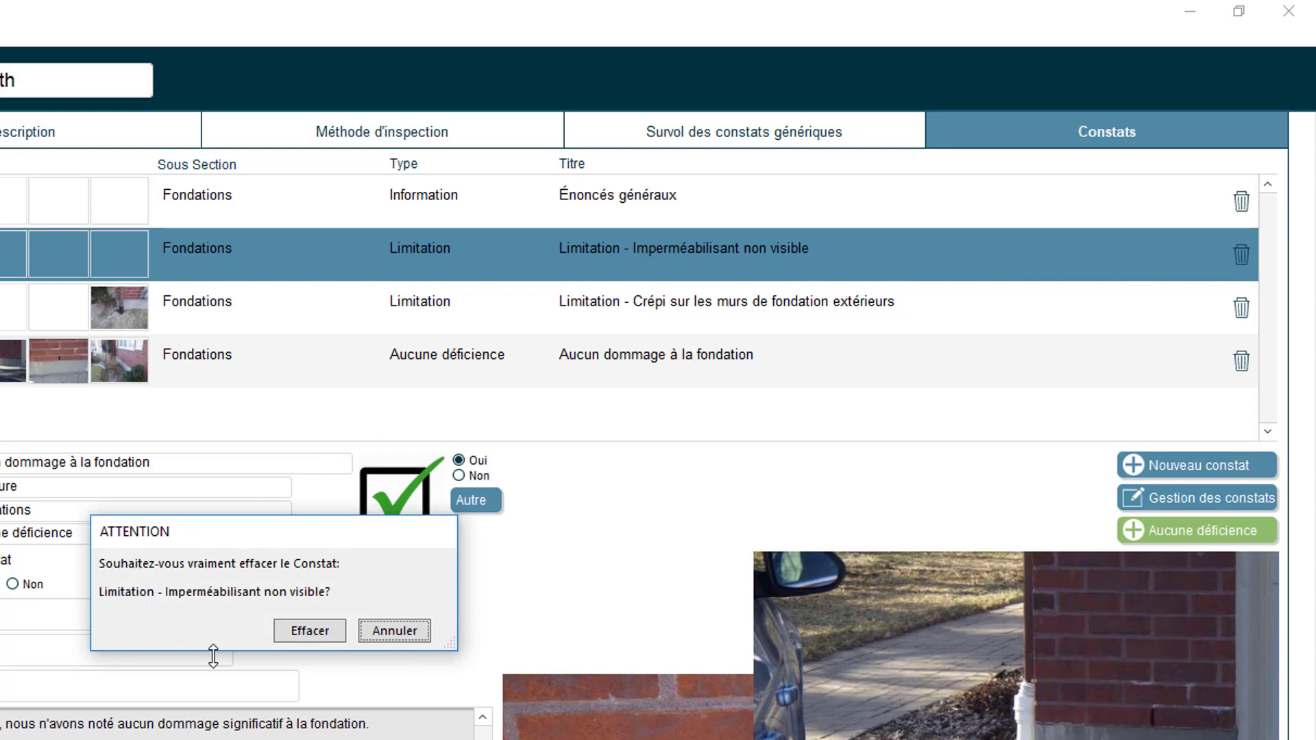
{"action": "left_click", "coordinate": [408, 634]}
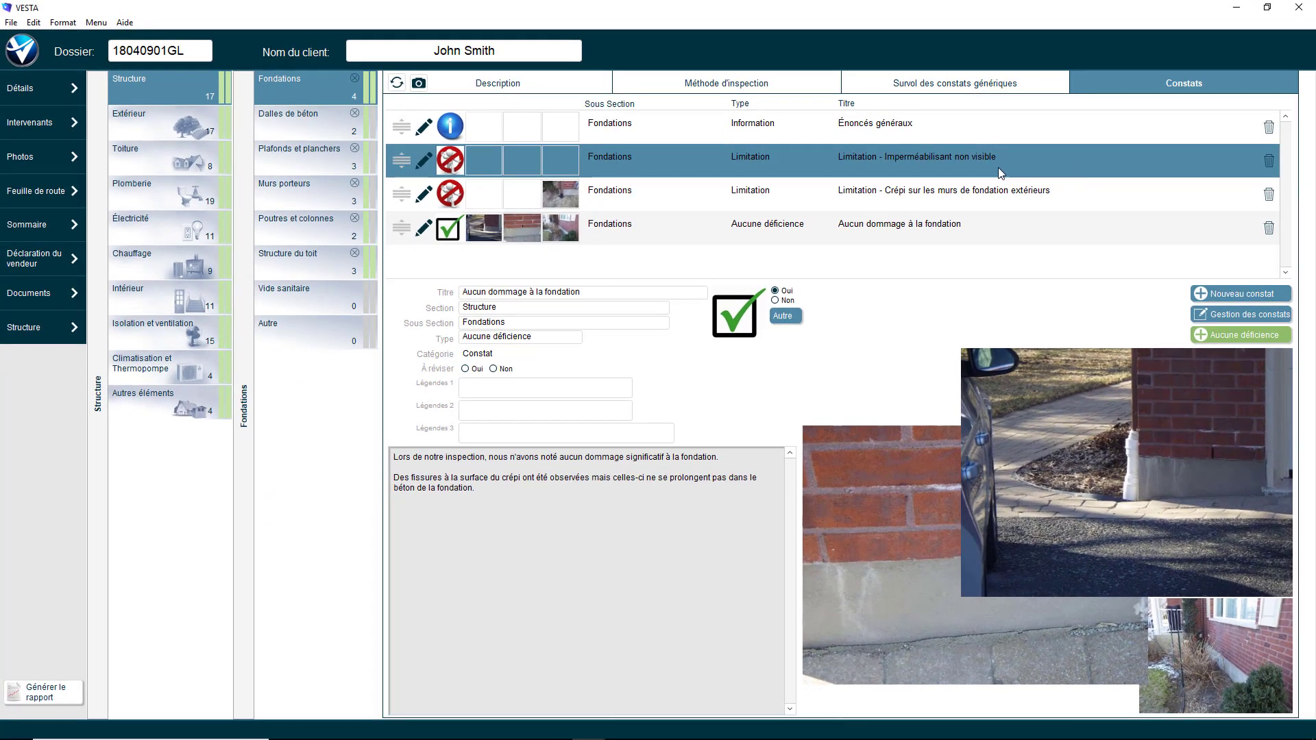
Step: Examine the details, text and photos of each of the Fondations findings in the list
{"action": "left_click", "coordinate": [882, 197]}
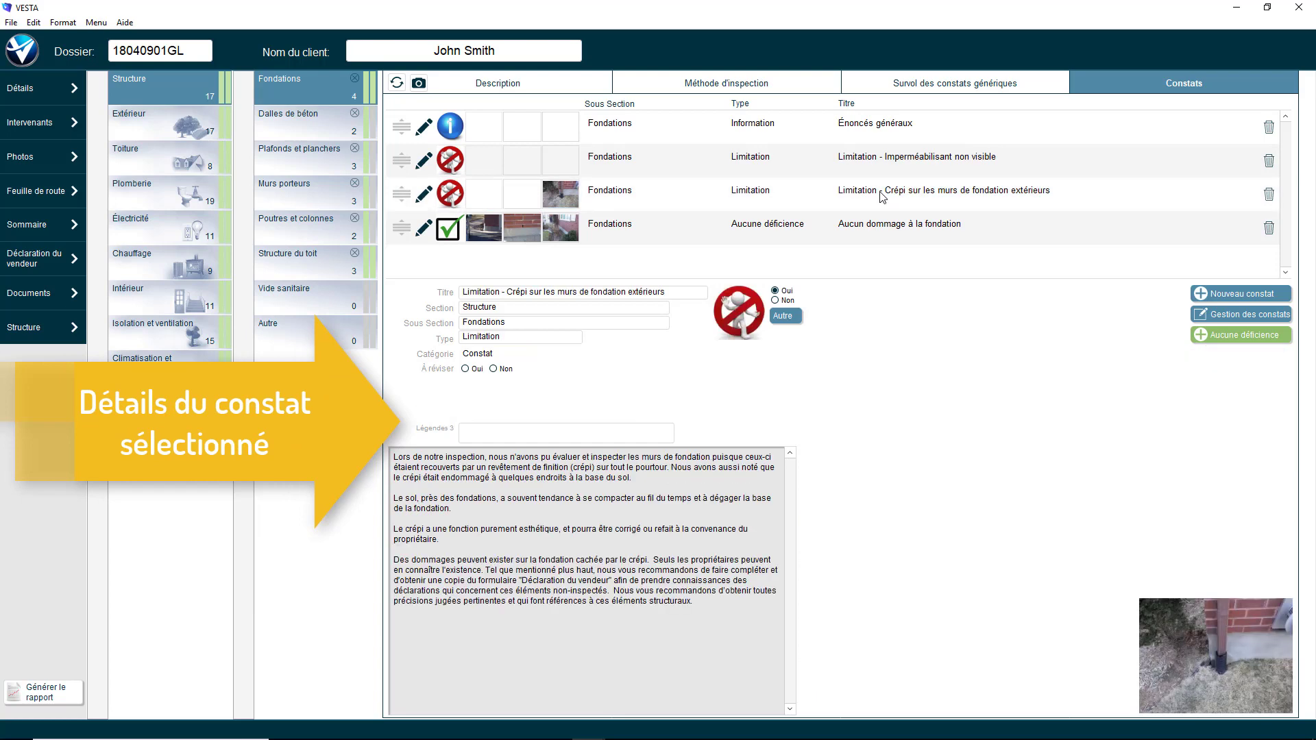
{"action": "left_click", "coordinate": [882, 198]}
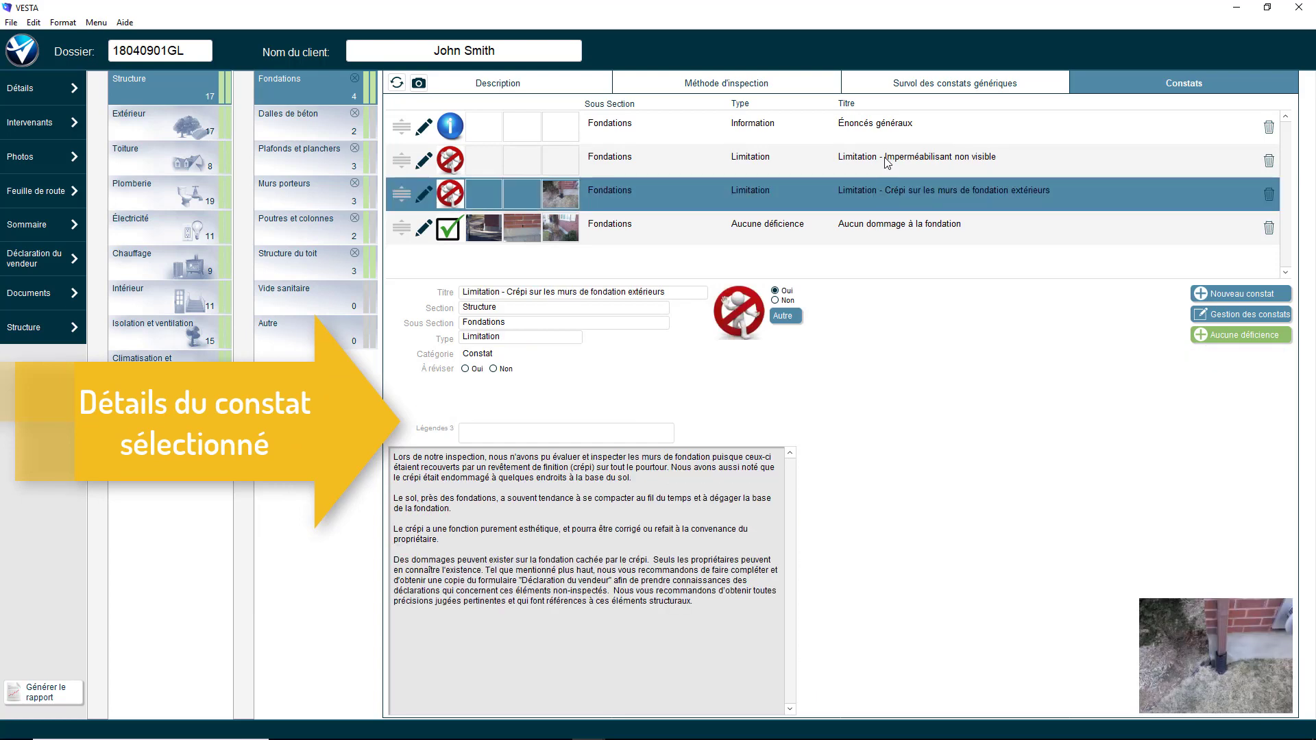
{"action": "left_click", "coordinate": [884, 159]}
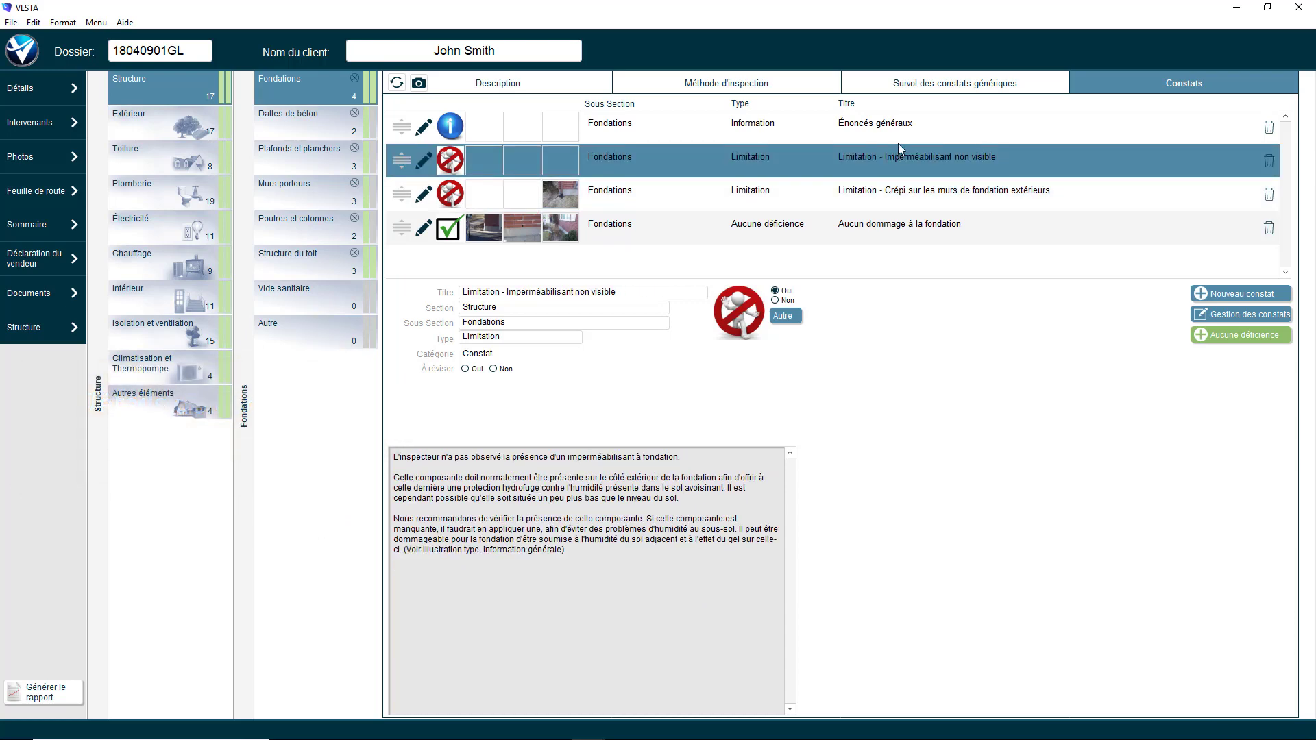
{"action": "left_click", "coordinate": [902, 126]}
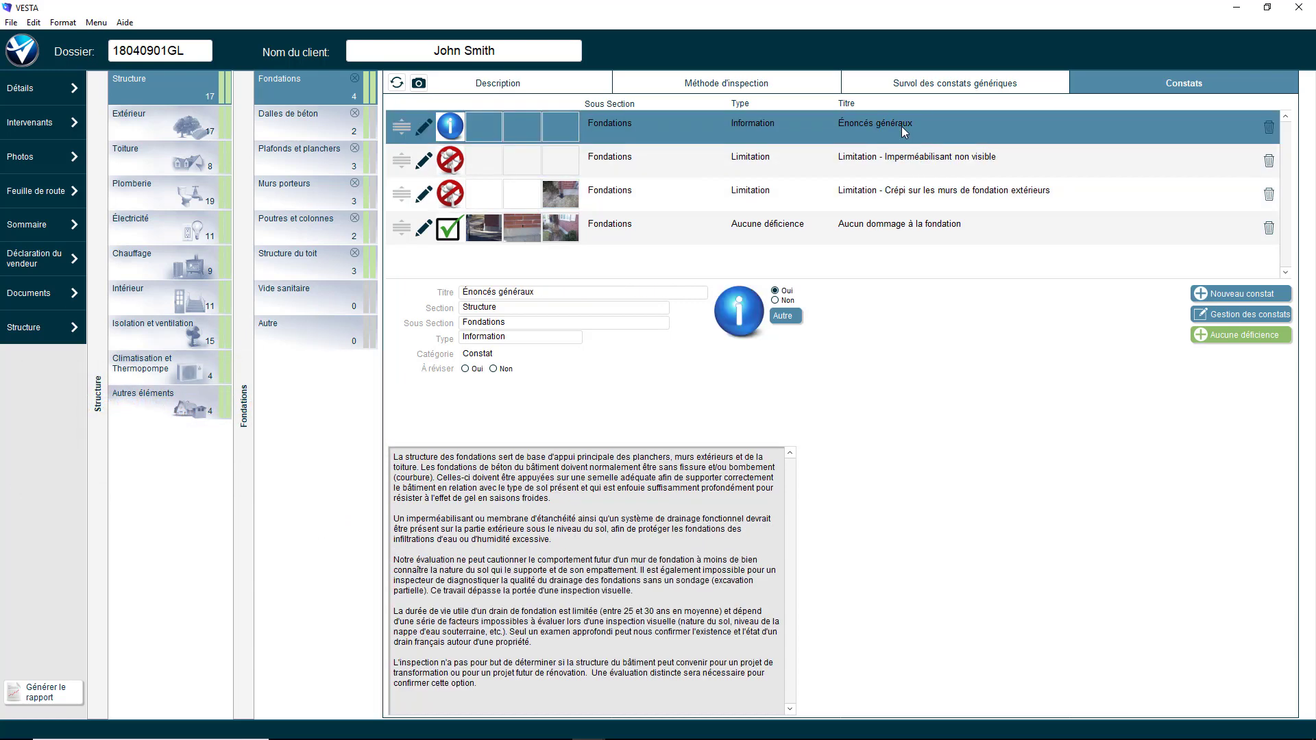
{"action": "left_click", "coordinate": [895, 231]}
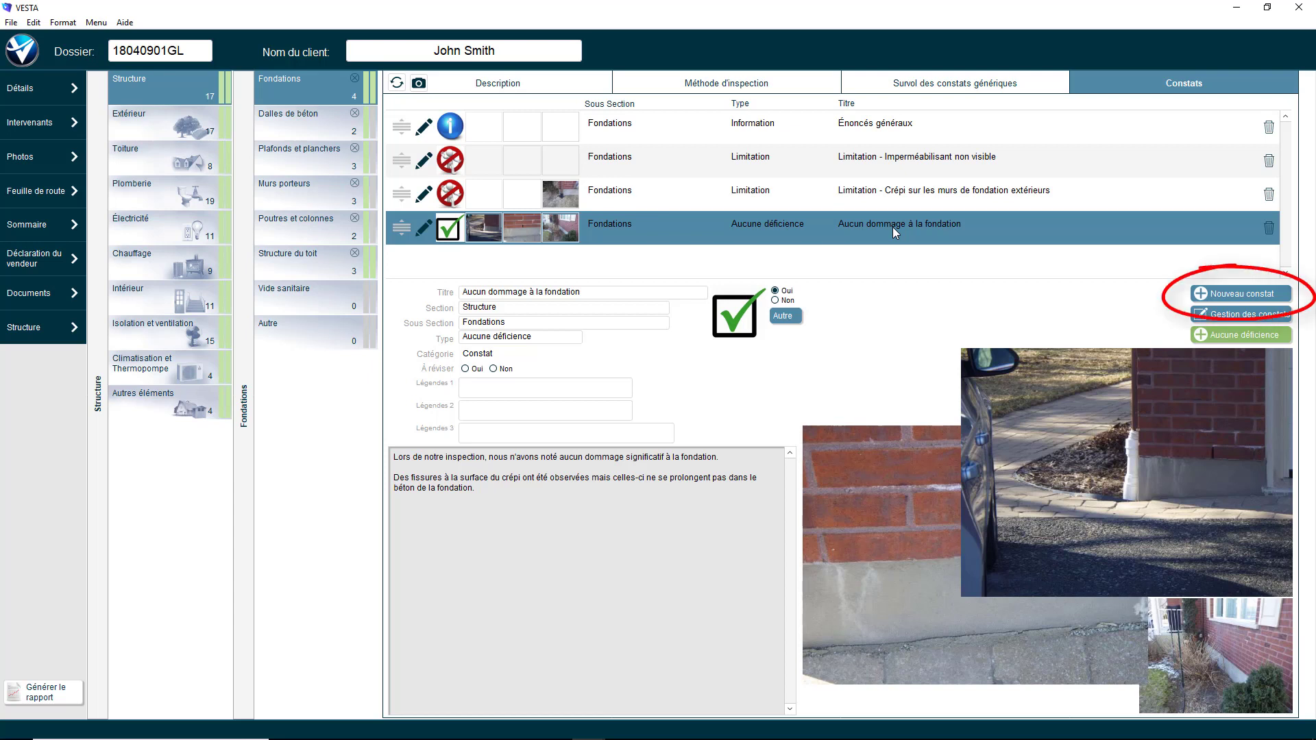
Step: Create a new blank finding in the Fondations subsection of Structure
{"action": "left_click", "coordinate": [1236, 296]}
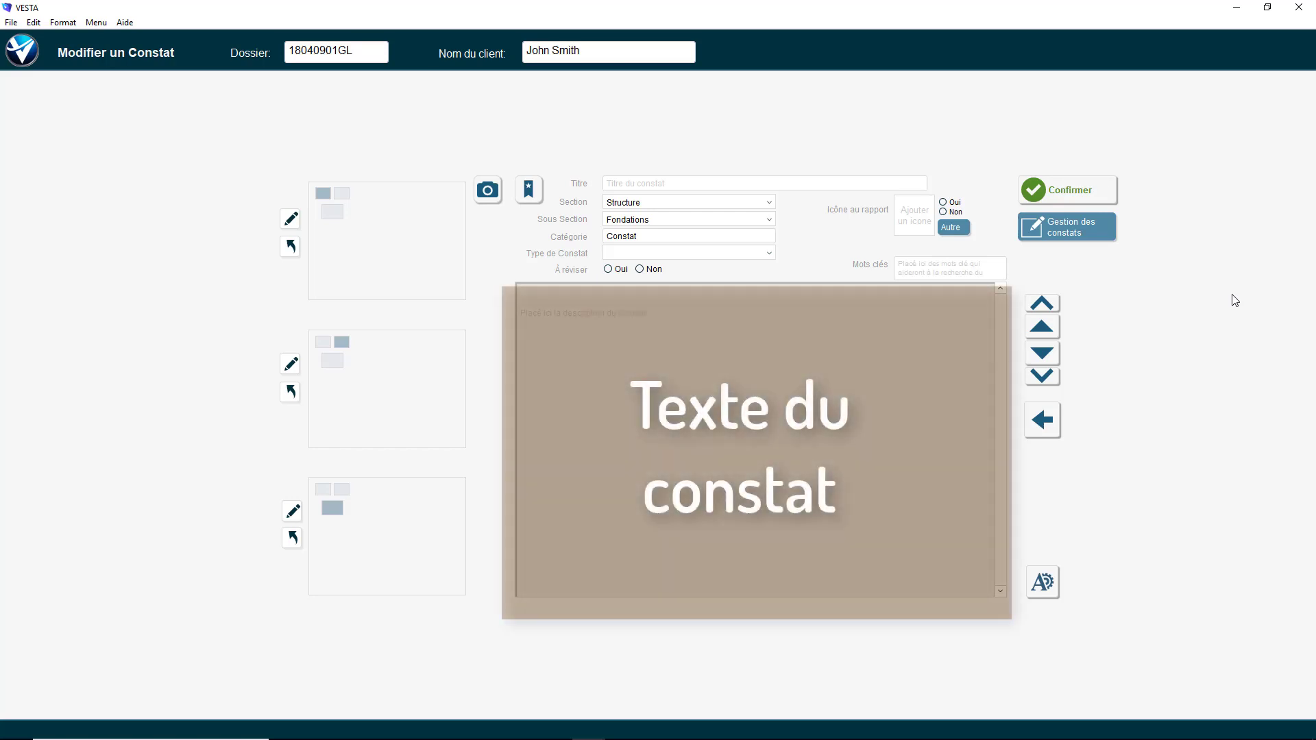
{"action": "right_click", "coordinate": [1234, 301]}
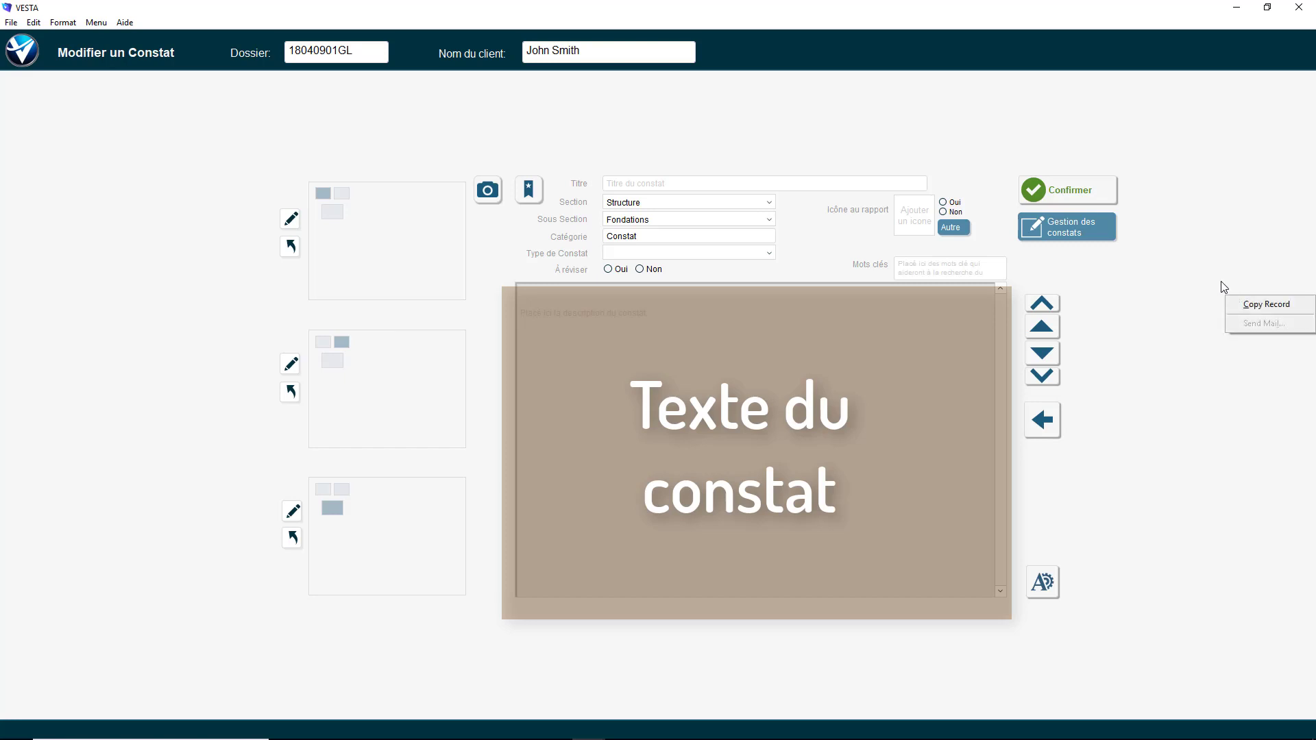
{"action": "left_click", "coordinate": [1222, 285]}
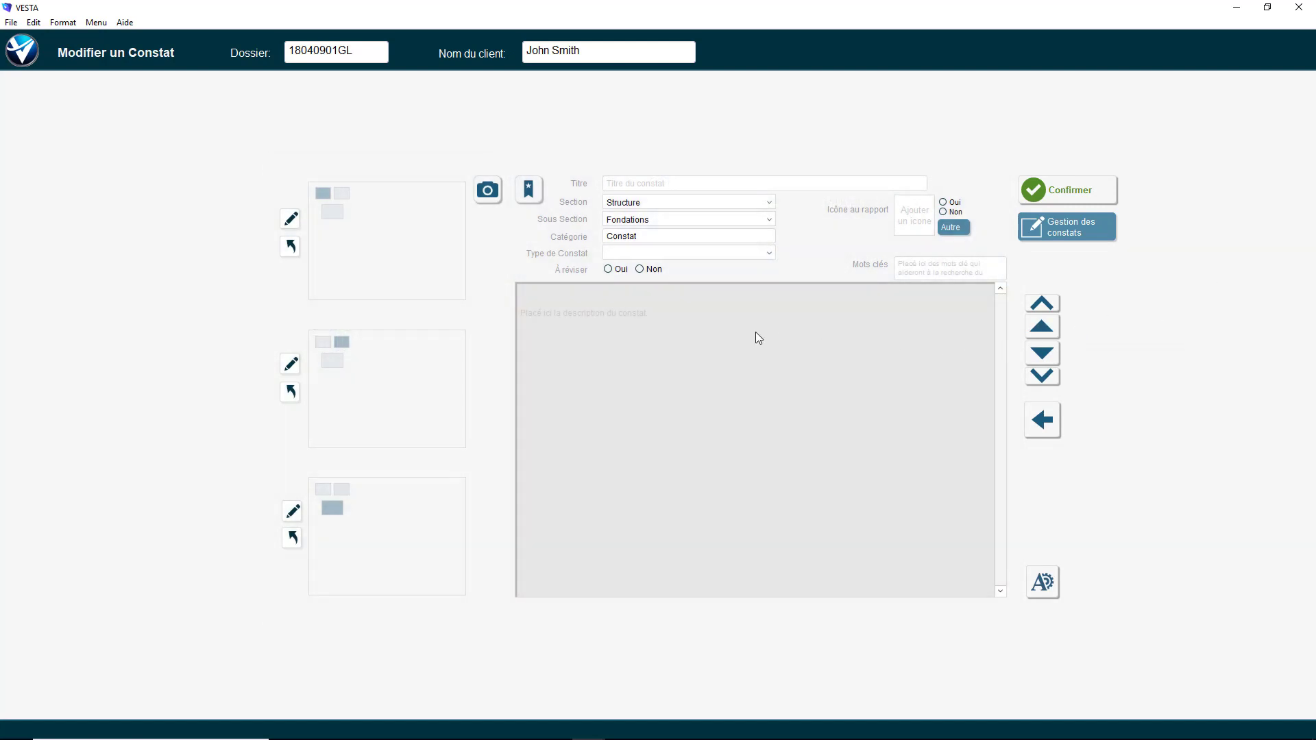
Step: Enter a finding description beginning "Nous avons noté la présence de fissures sur les murs de fondation à l’extérieur."
{"action": "left_click", "coordinate": [714, 329]}
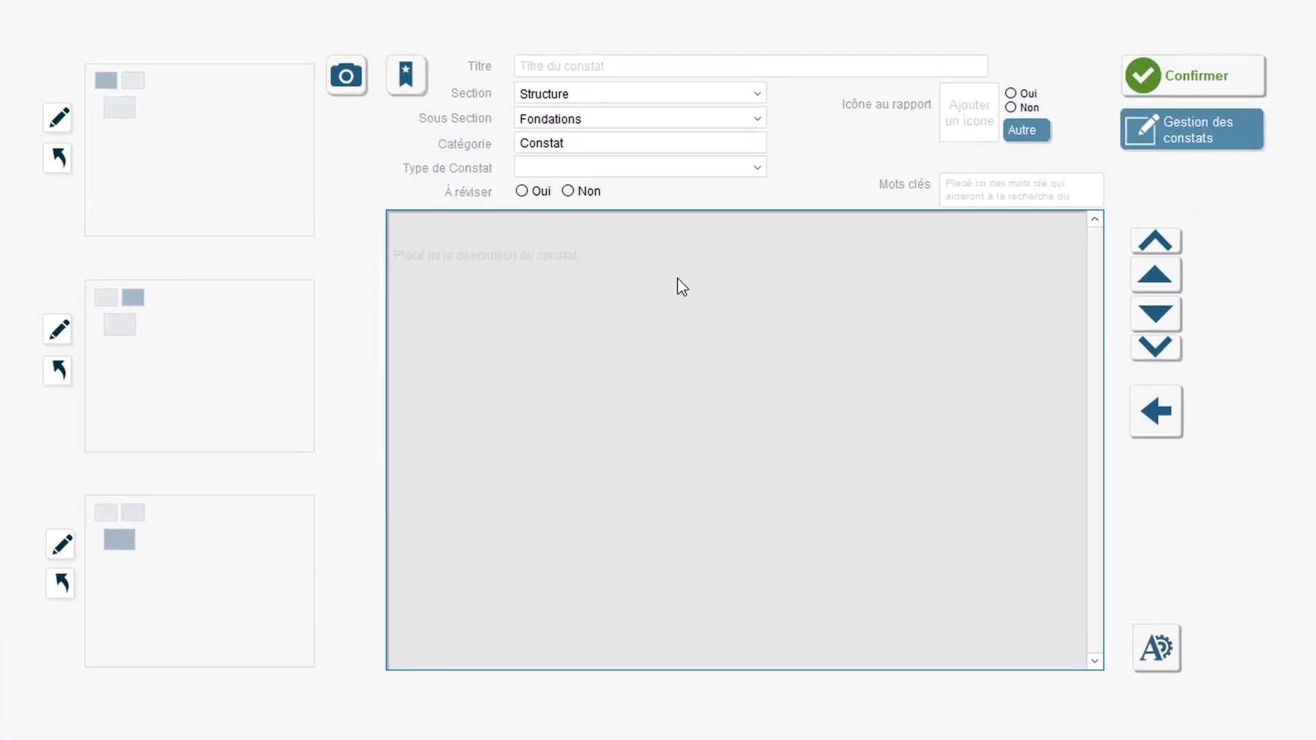
{"action": "type", "text": "Nous "}
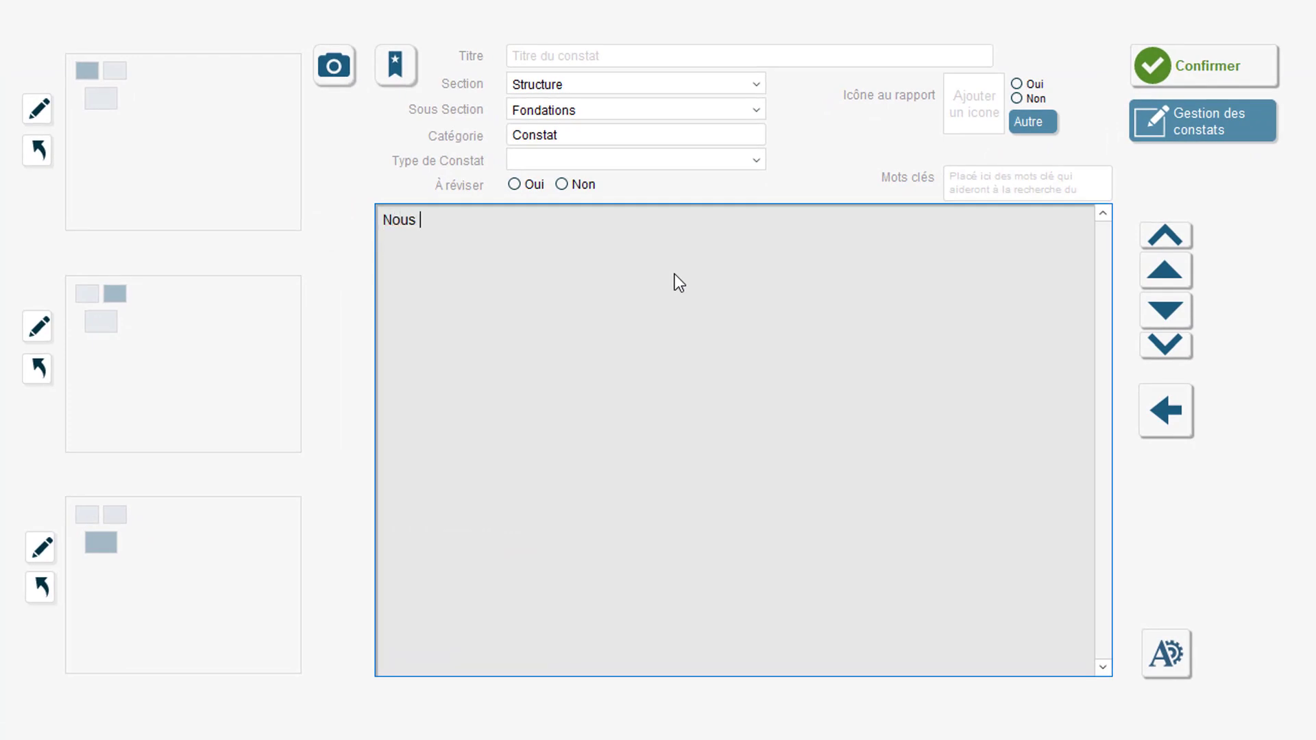
{"action": "type", "text": "avons noté la présence de fissures sur les murs de fondation à l’extérieur."}
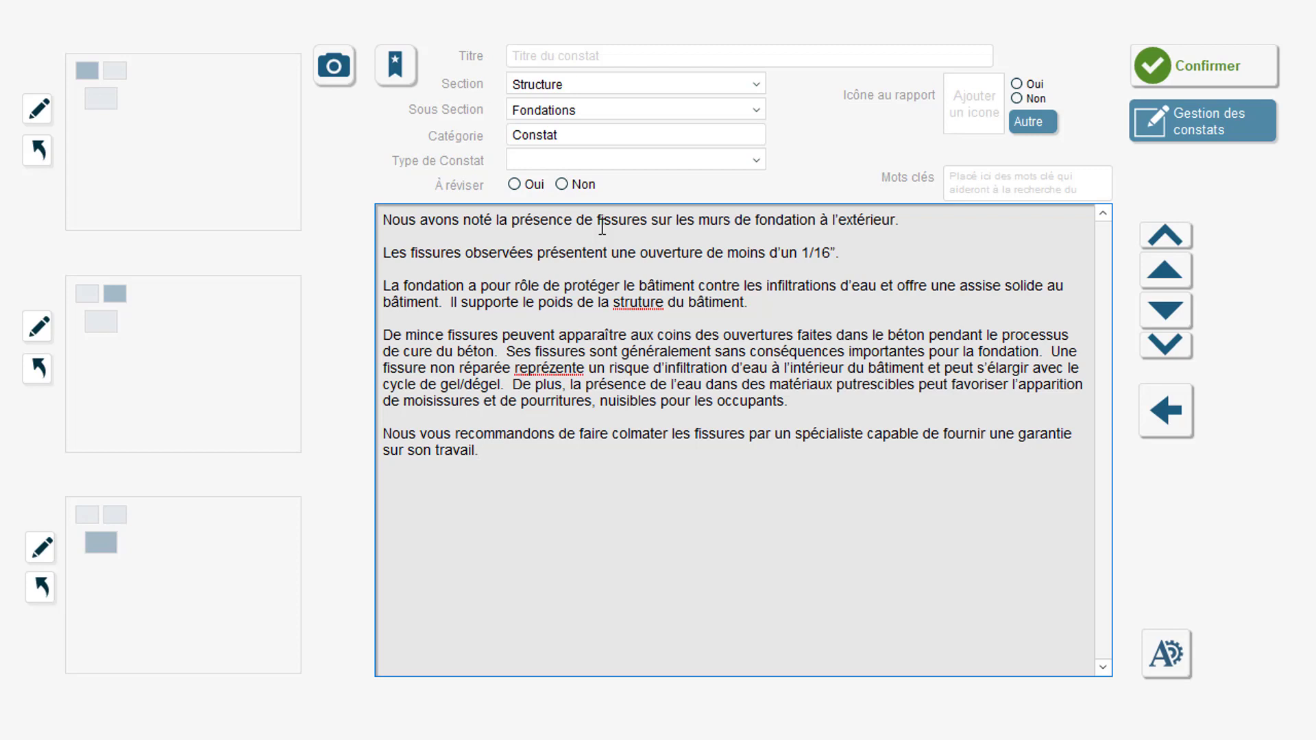
Step: Correct the misspelled words in the finding description to "structure" and "représente" using the suggested spellings
{"action": "right_click", "coordinate": [651, 306]}
{"action": "mouse_move", "coordinate": [717, 314]}
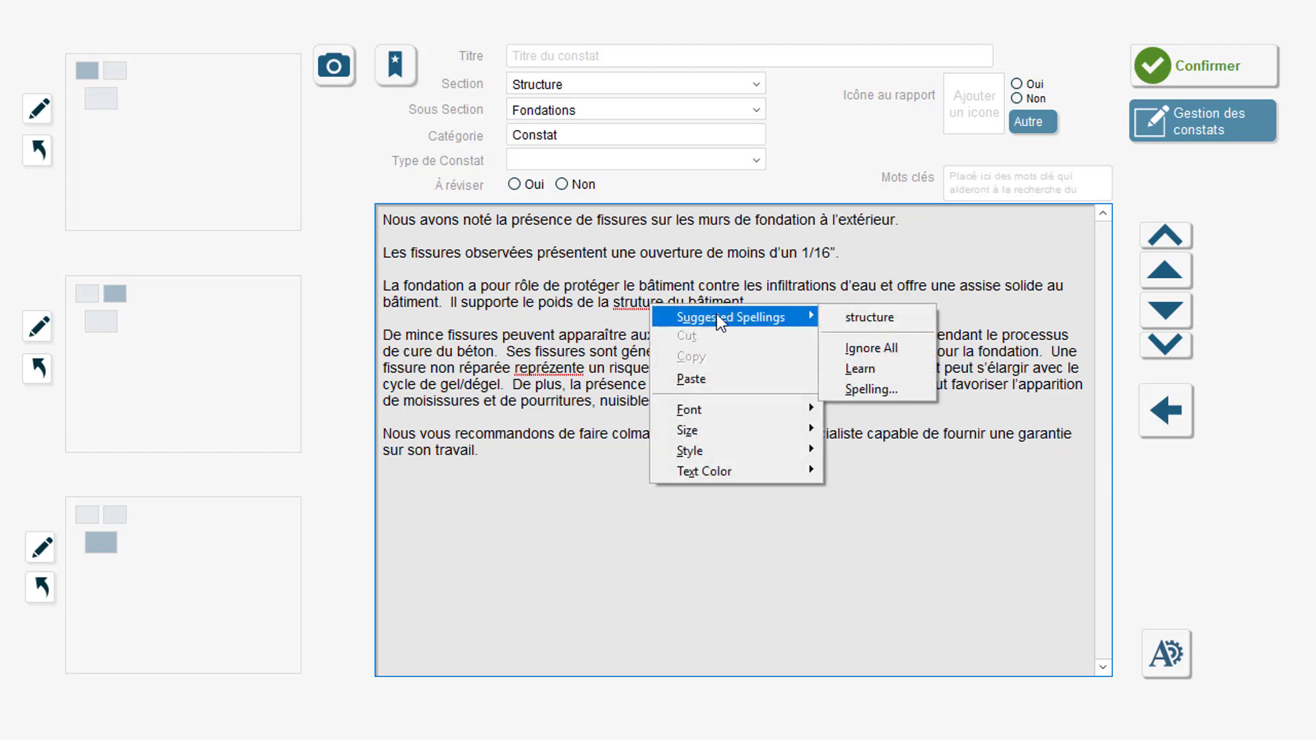
{"action": "left_click", "coordinate": [878, 316]}
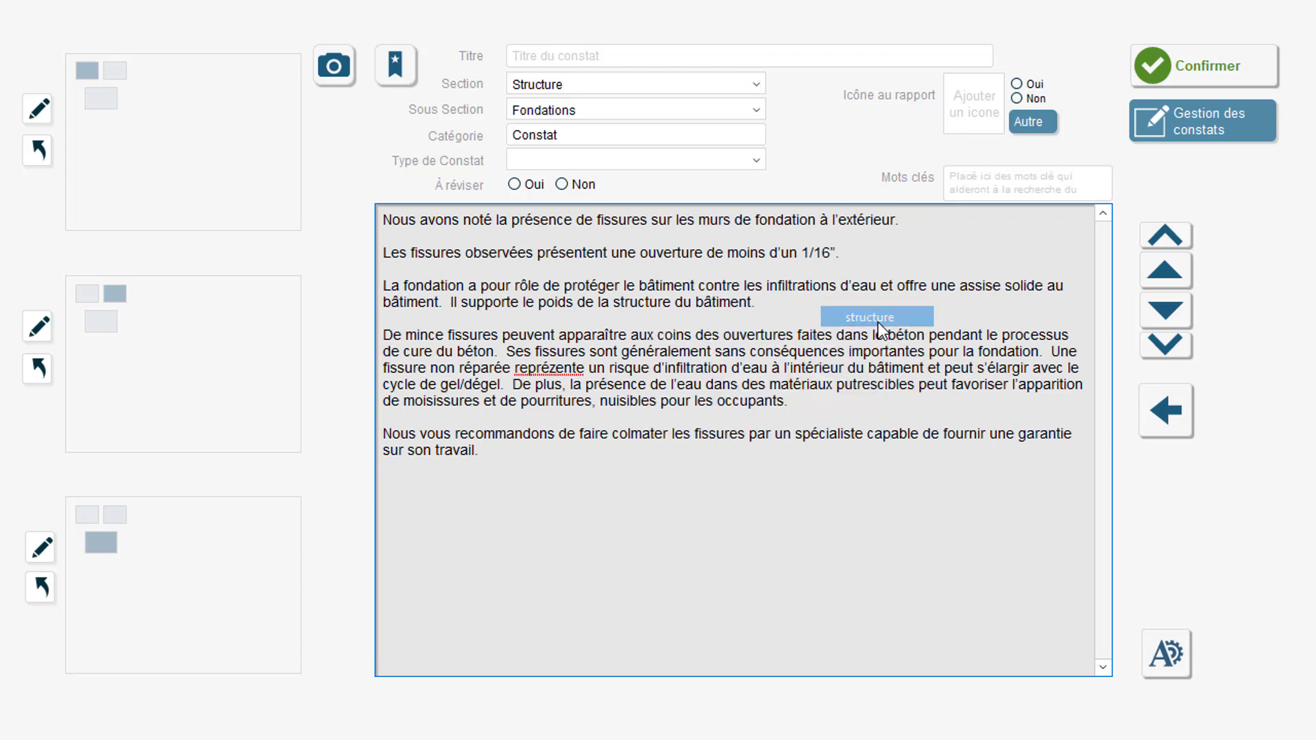
{"action": "right_click", "coordinate": [554, 368]}
{"action": "mouse_move", "coordinate": [656, 381]}
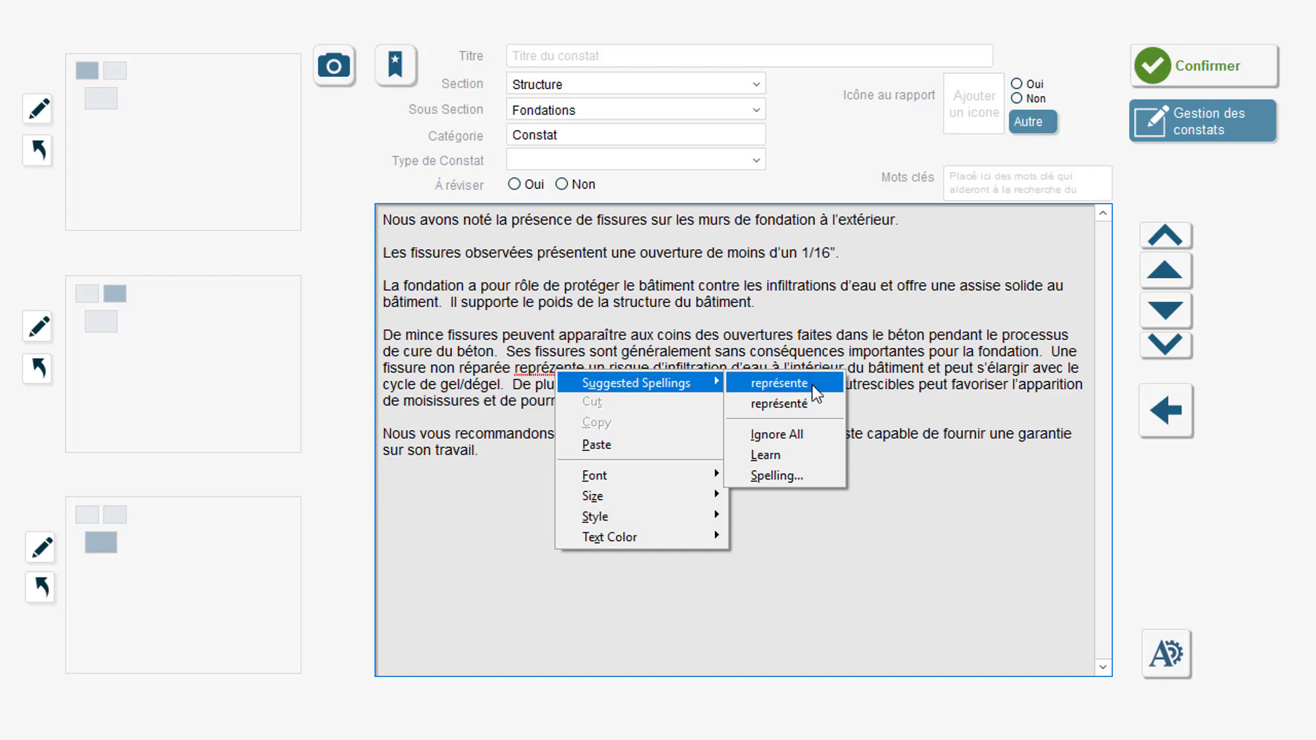
{"action": "left_click", "coordinate": [816, 383]}
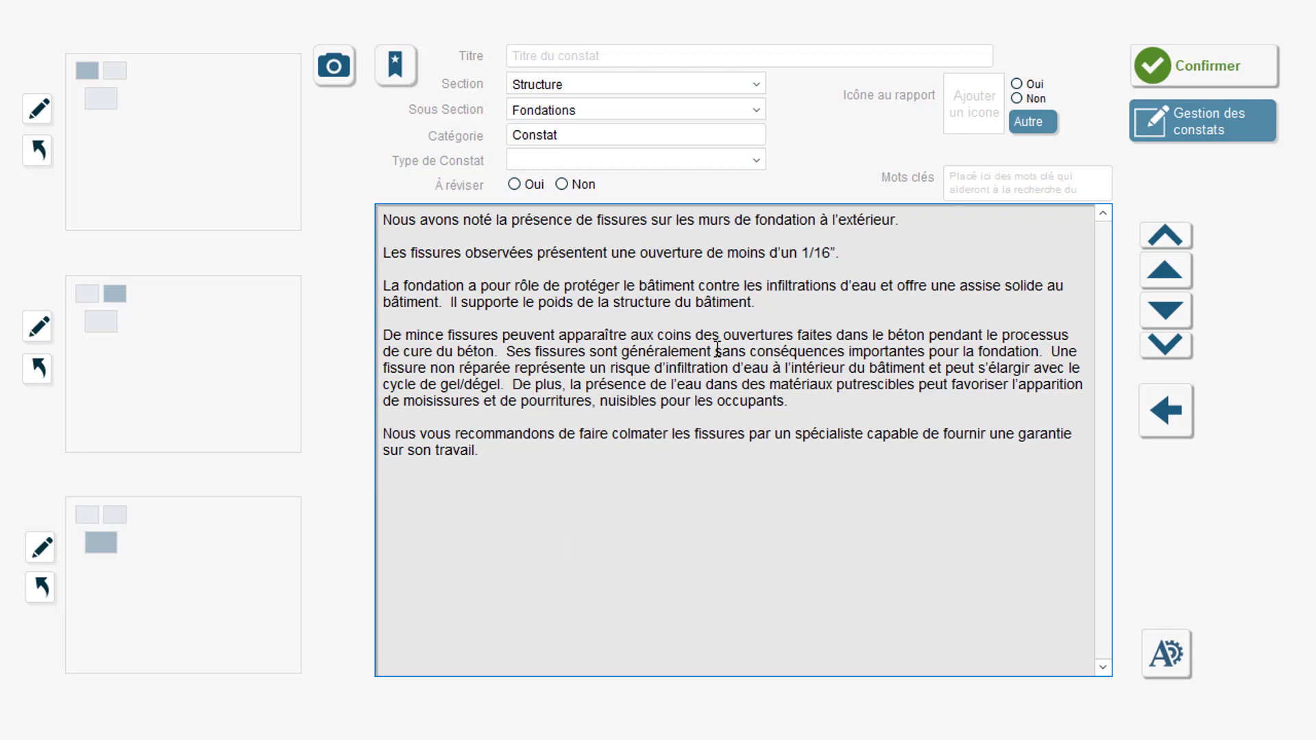
Step: Format the phrase "sans conséquences importantes" in the finding description with size 18 and red text
{"action": "left_click_drag", "start_coordinate": [714, 351], "coordinate": [926, 353]}
{"action": "right_click", "coordinate": [894, 352]}
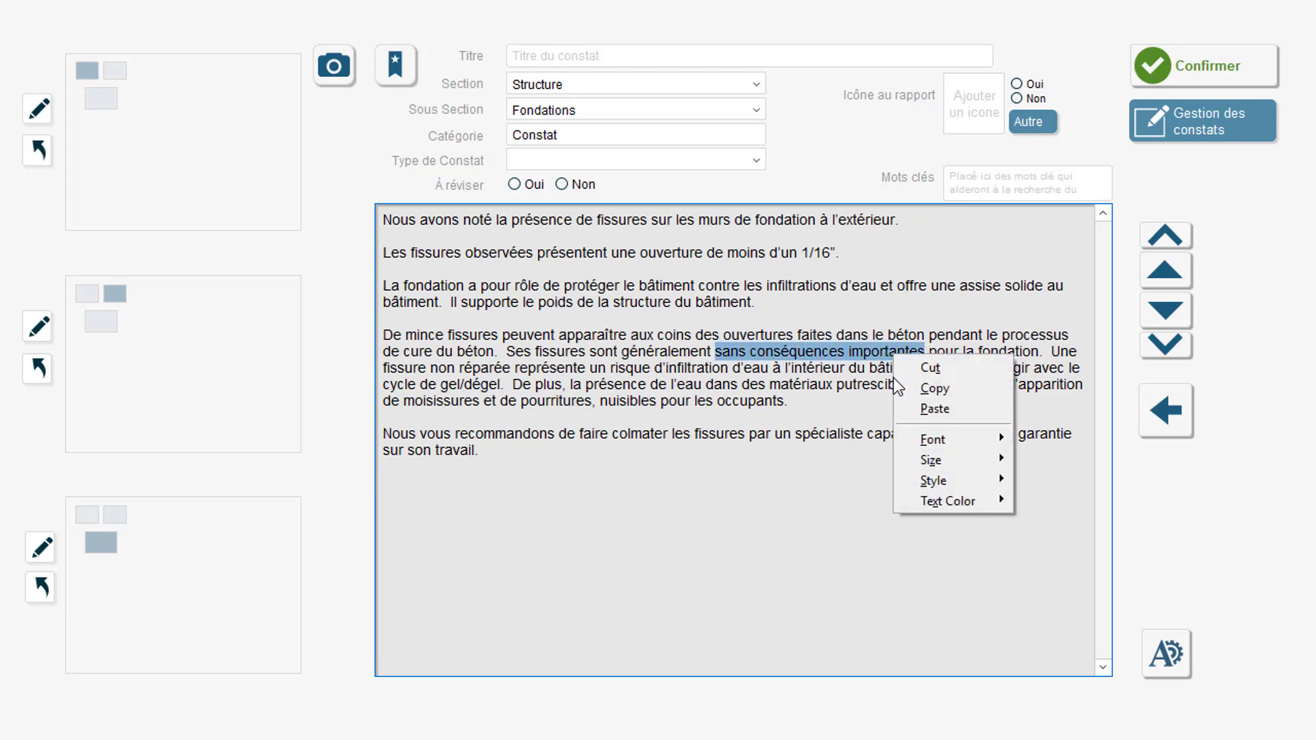
{"action": "mouse_move", "coordinate": [952, 469]}
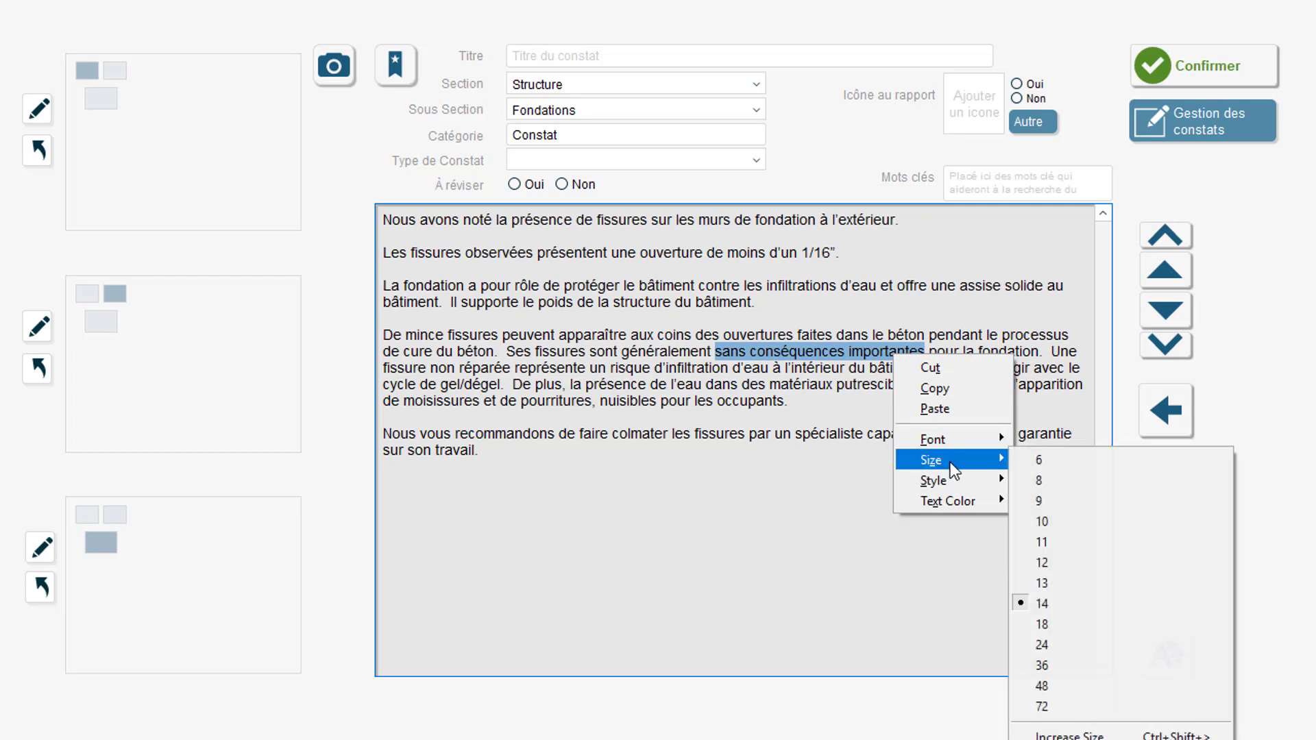
{"action": "left_click", "coordinate": [1048, 623]}
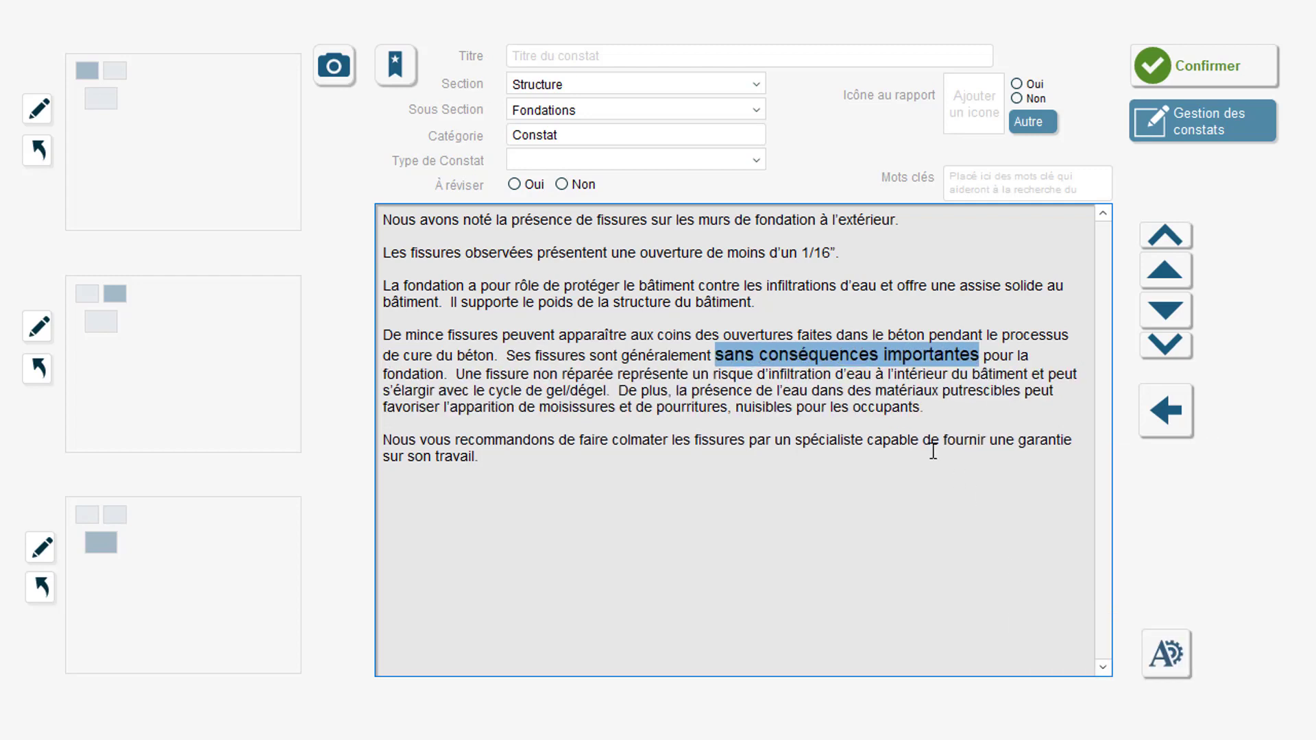
{"action": "right_click", "coordinate": [880, 359]}
{"action": "mouse_move", "coordinate": [972, 500]}
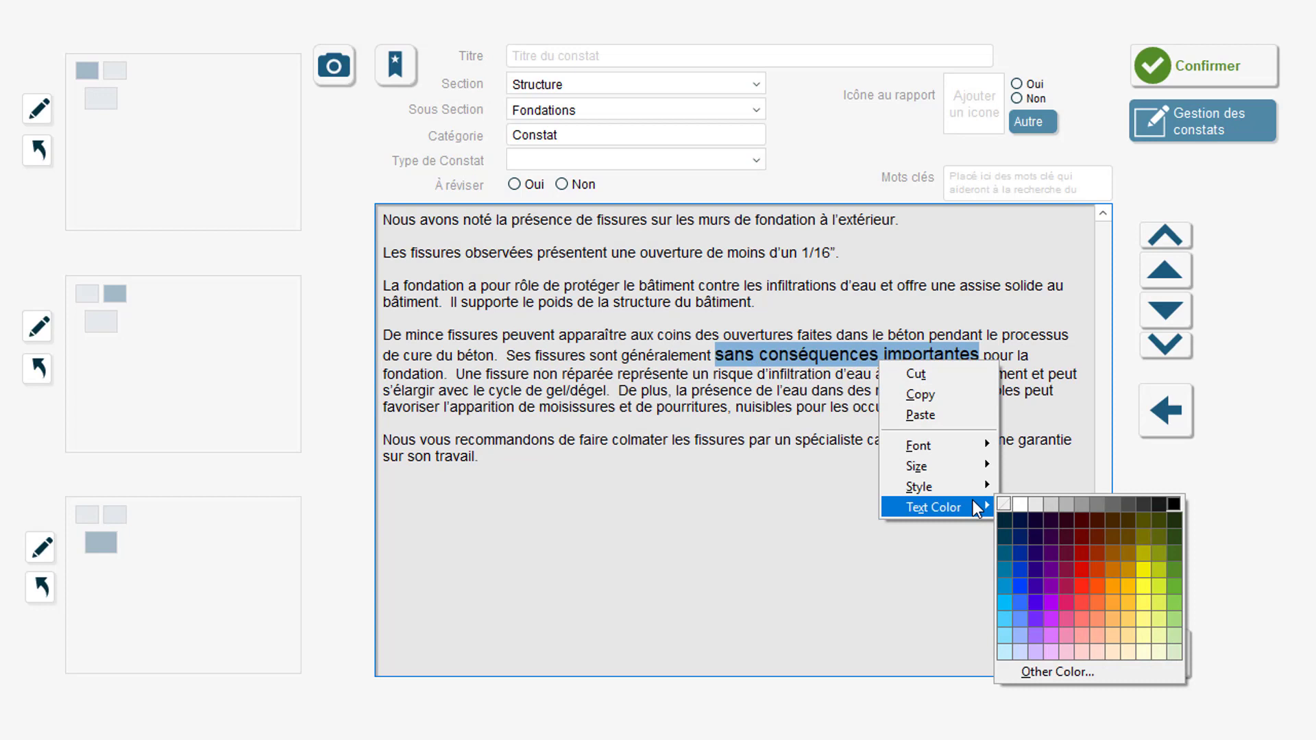
{"action": "left_click", "coordinate": [1083, 571]}
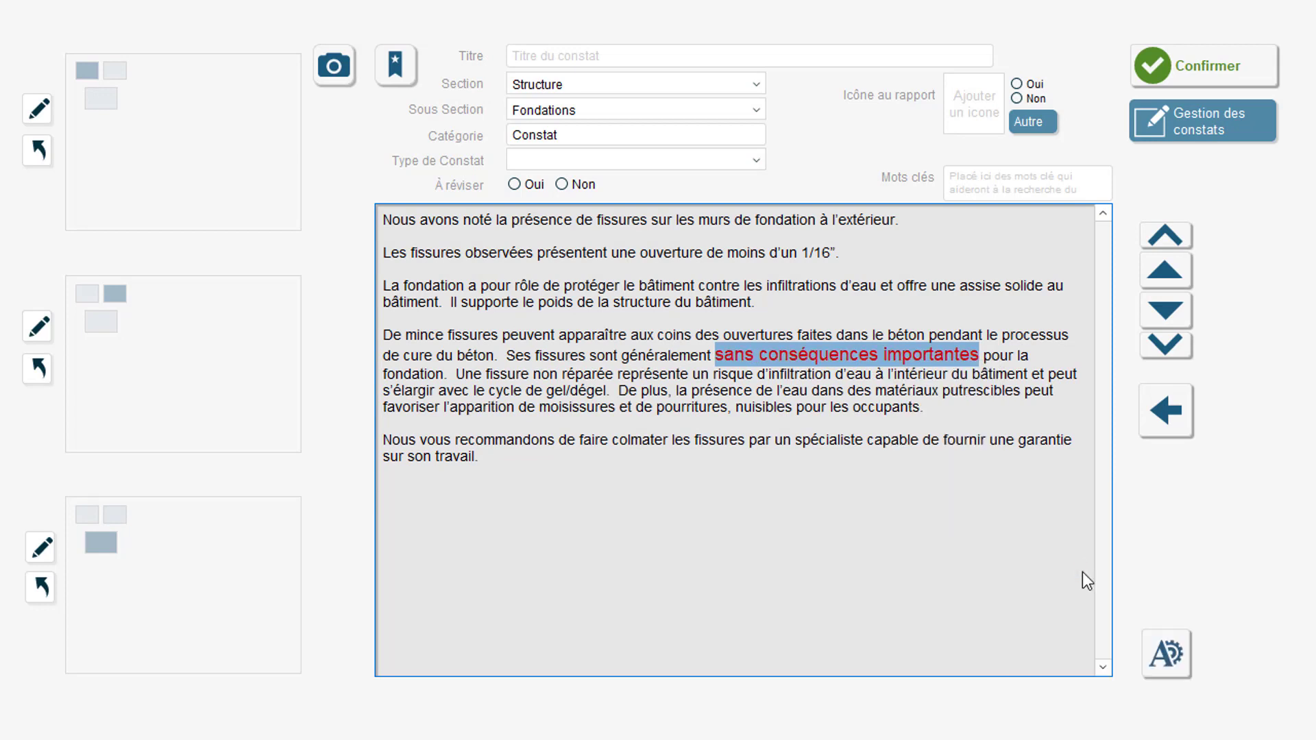
{"action": "left_click", "coordinate": [1041, 556]}
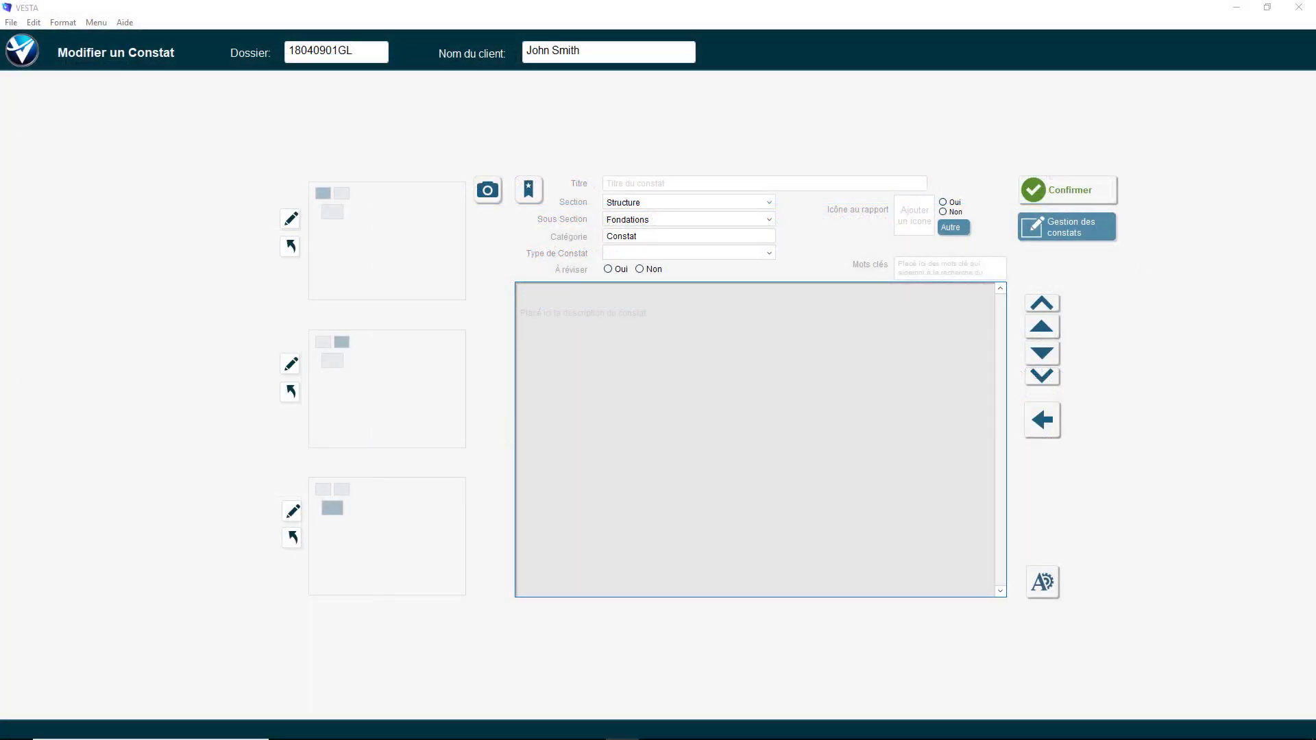
Step: Switch to the Word document and copy all its text about white moss and mould on the foundation wall
{"action": "left_click_drag", "start_coordinate": [0, 79], "coordinate": [186, 72]}
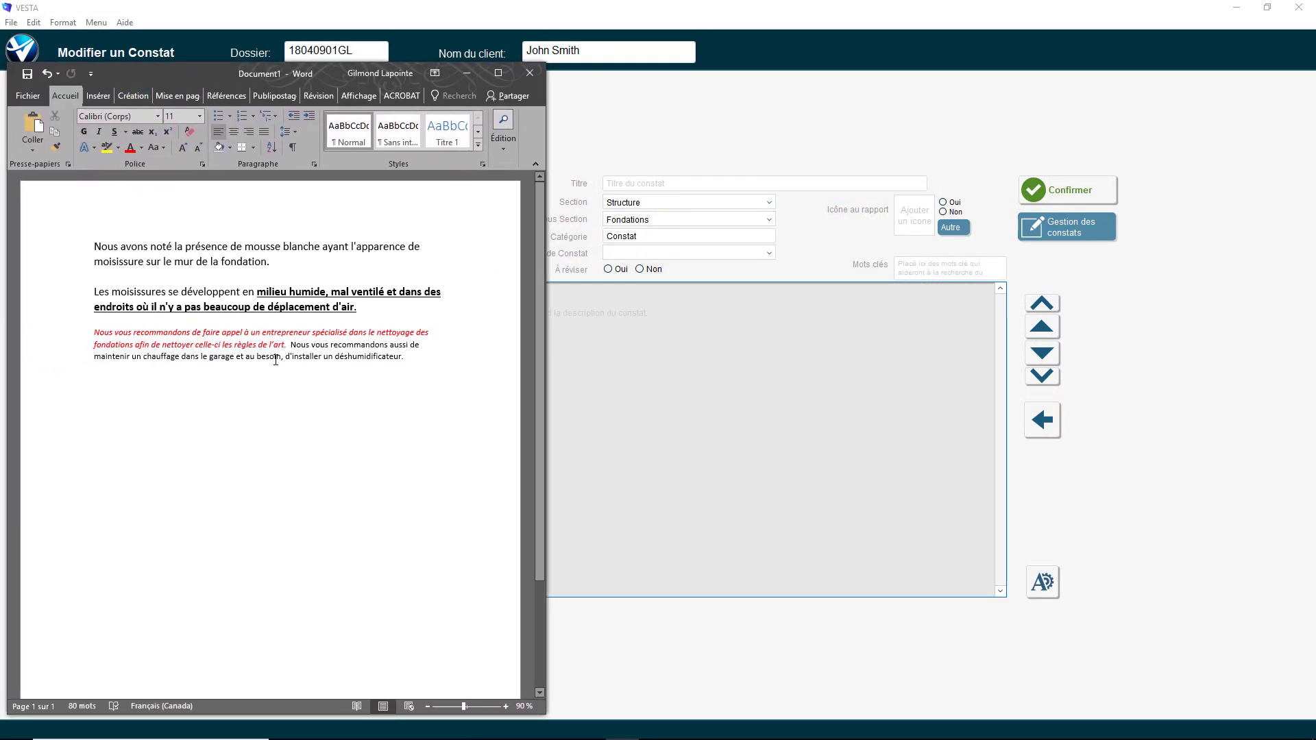
{"action": "left_click_drag", "start_coordinate": [444, 370], "coordinate": [82, 233]}
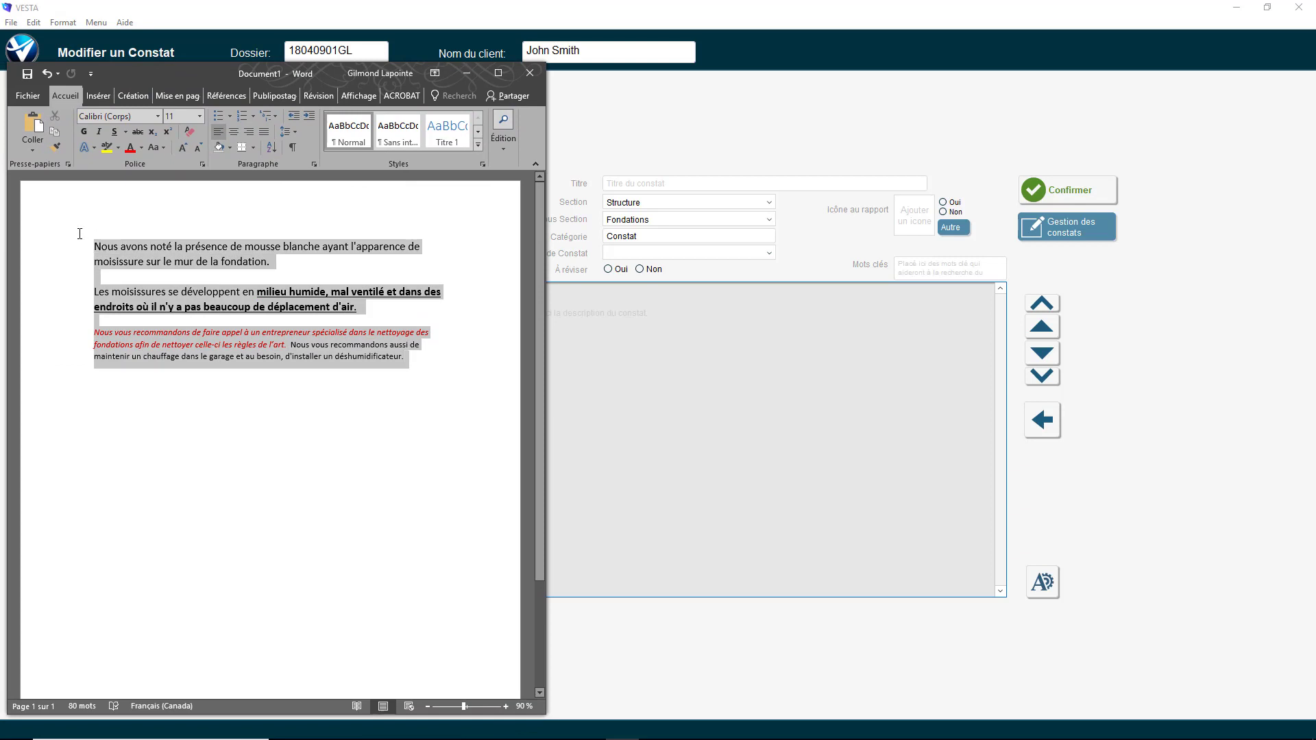
{"action": "right_click", "coordinate": [171, 264]}
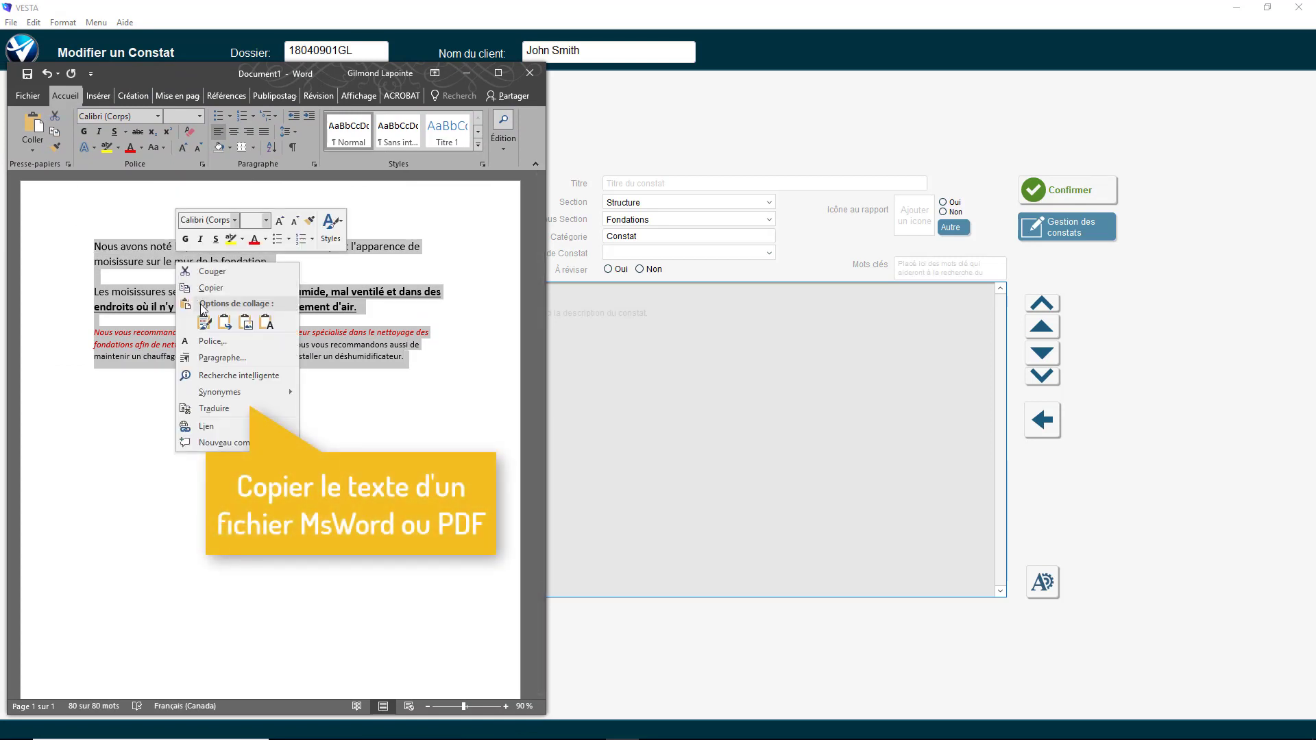
{"action": "left_click", "coordinate": [215, 288]}
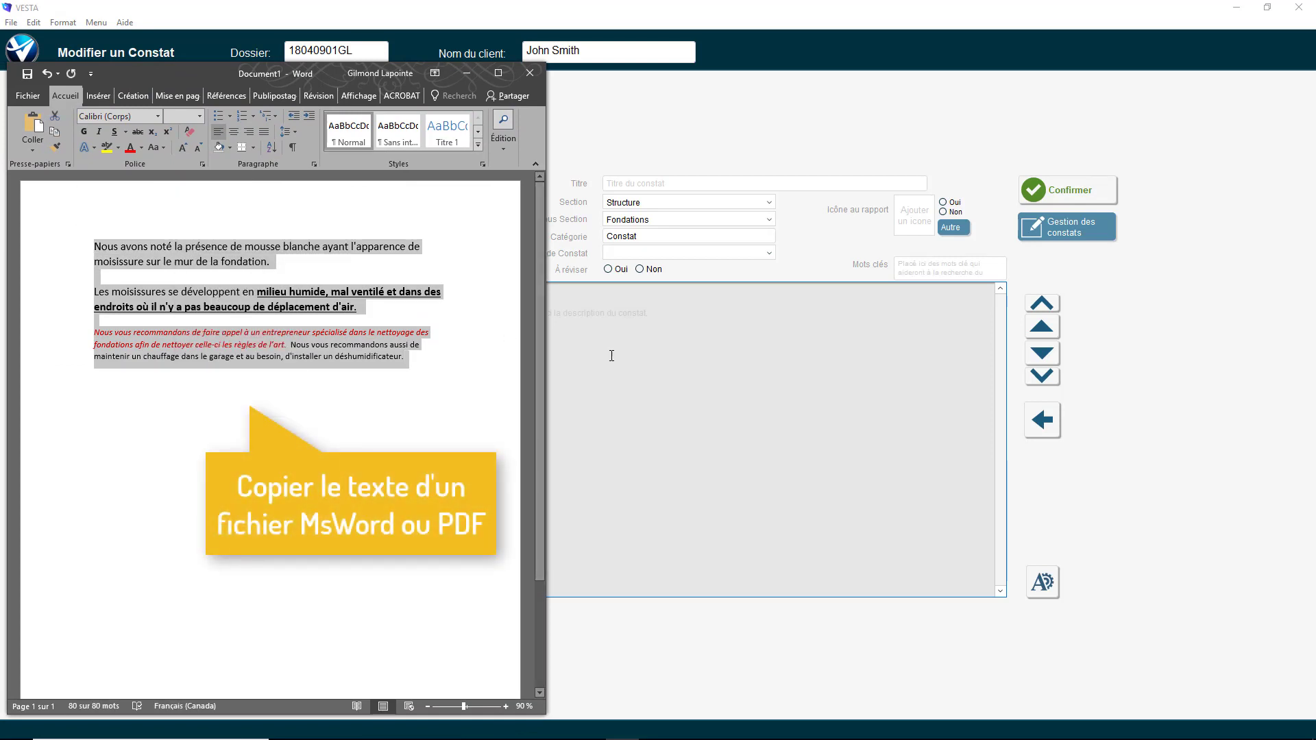
Step: Paste the copied Word text into the finding description and convert it to the default text formatting
{"action": "left_click", "coordinate": [632, 357]}
{"action": "right_click", "coordinate": [632, 357]}
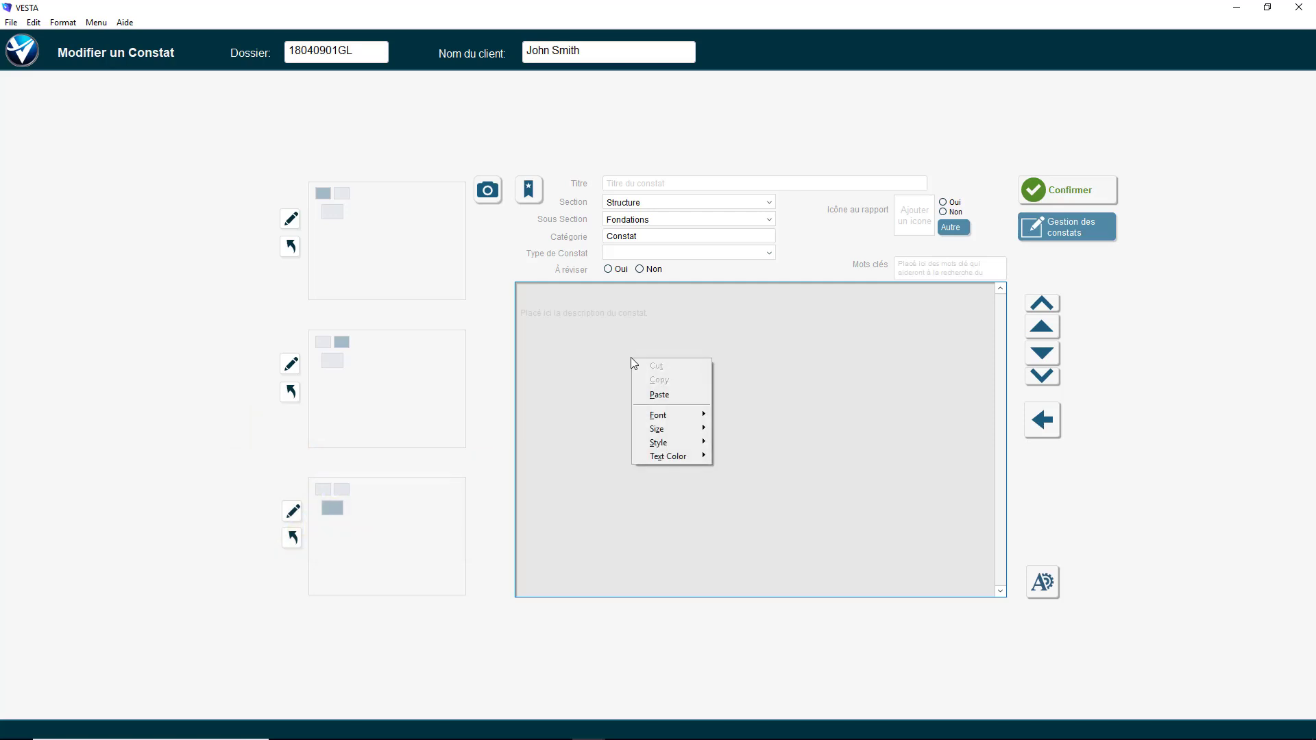
{"action": "left_click", "coordinate": [664, 388]}
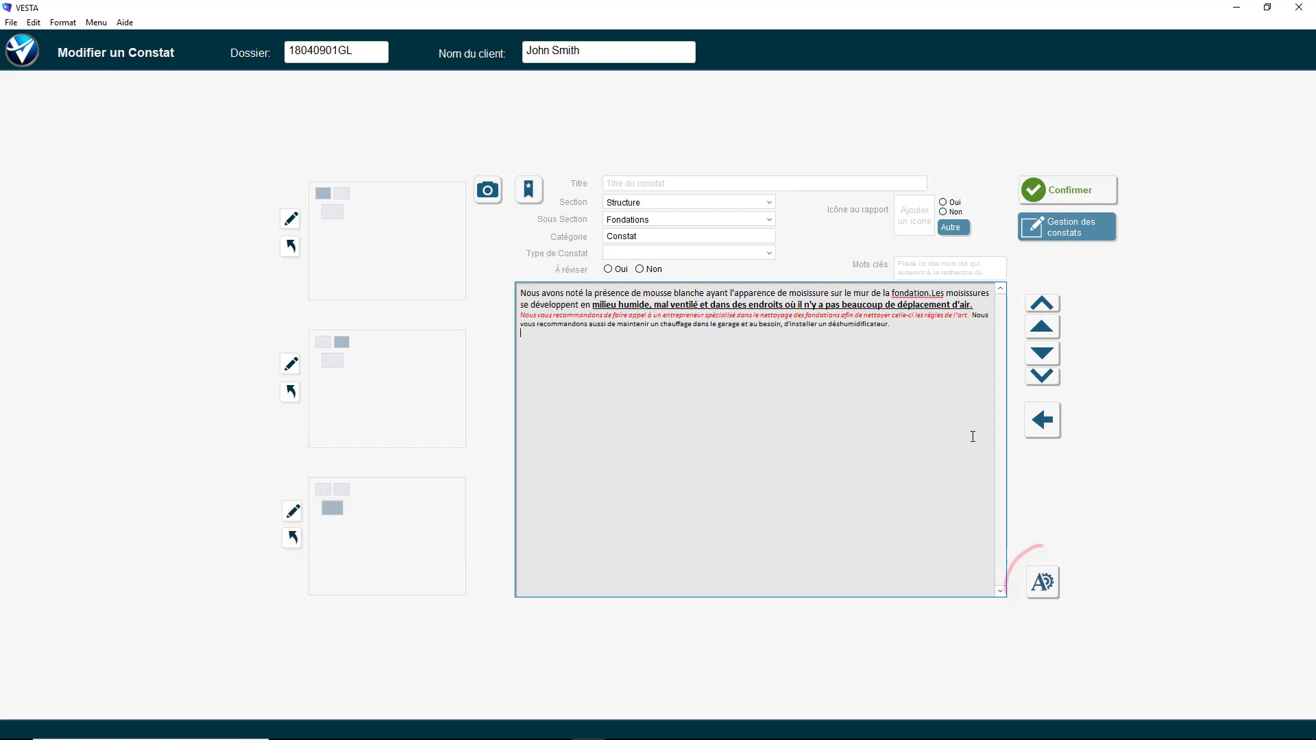
{"action": "left_click", "coordinate": [1046, 578]}
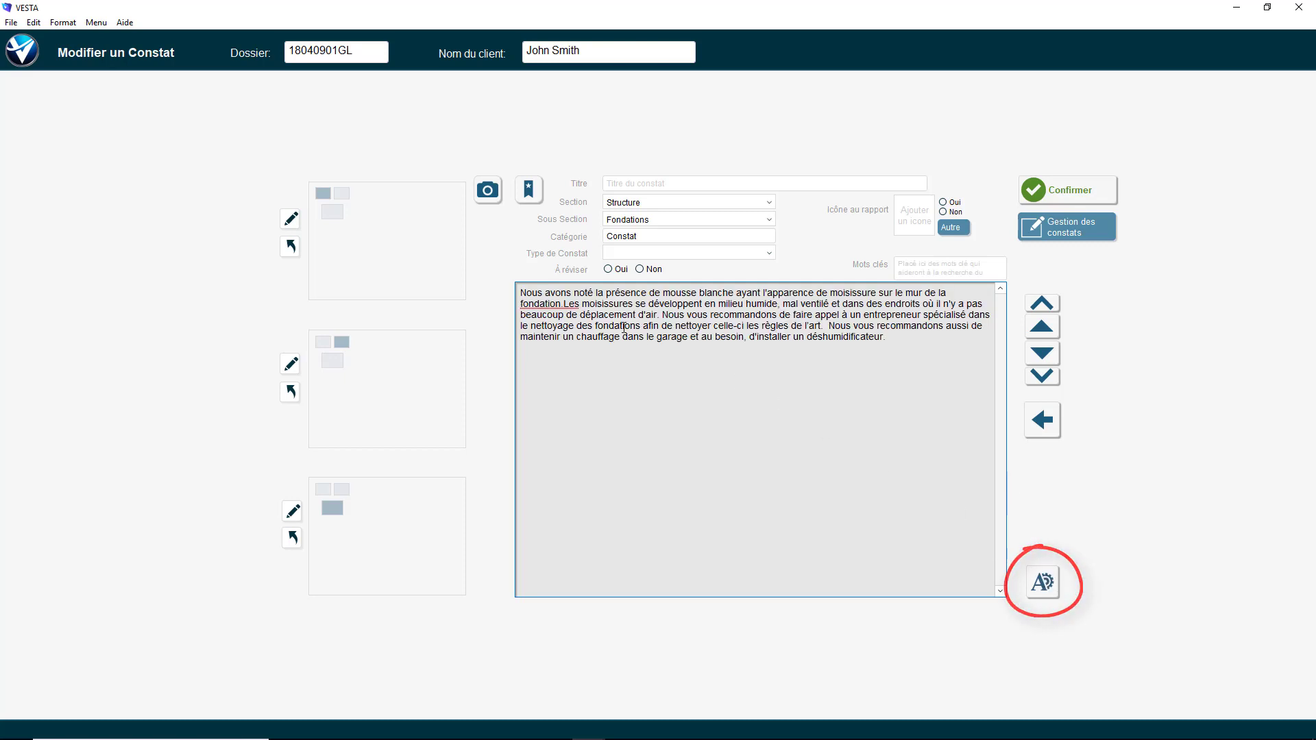
{"action": "left_click", "coordinate": [564, 304]}
{"action": "type", "text": "."}
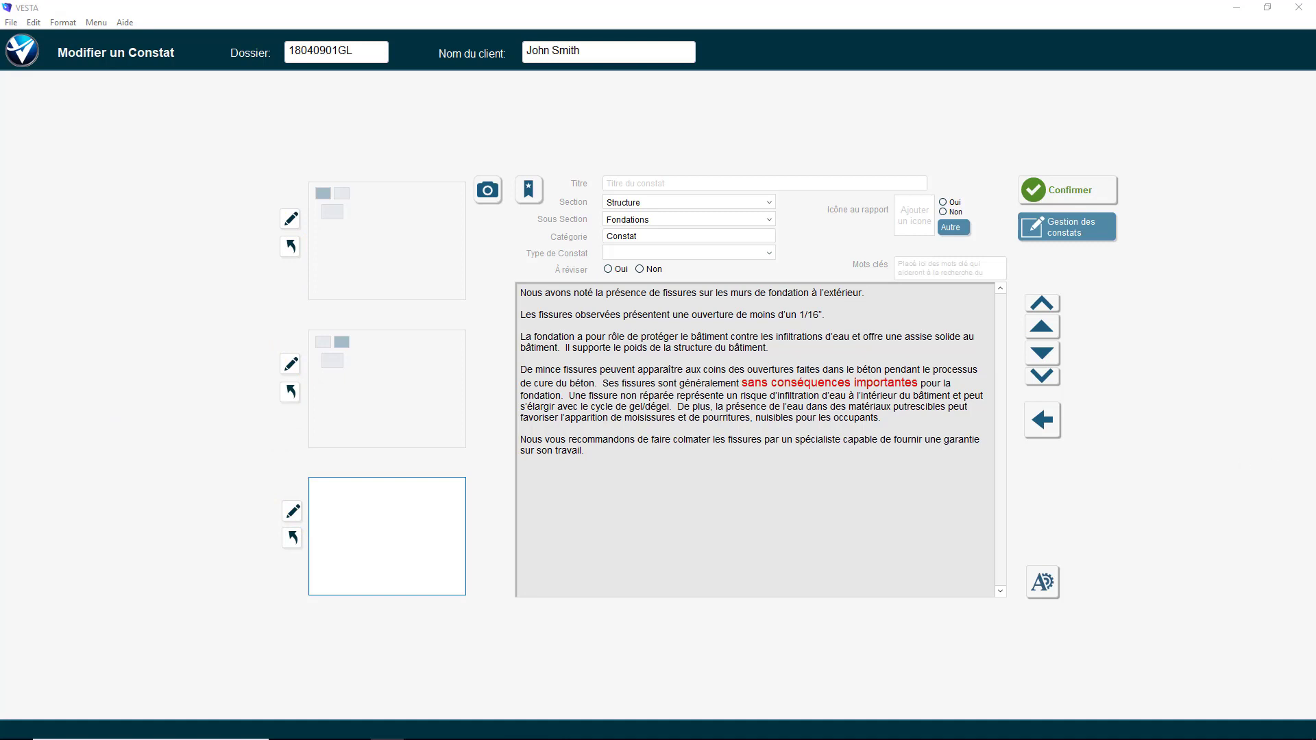
Step: Add photos 017 and 019 from the inspection folder to the finding's first and second image slots
{"action": "left_click_drag", "start_coordinate": [1315, 113], "coordinate": [861, 112]}
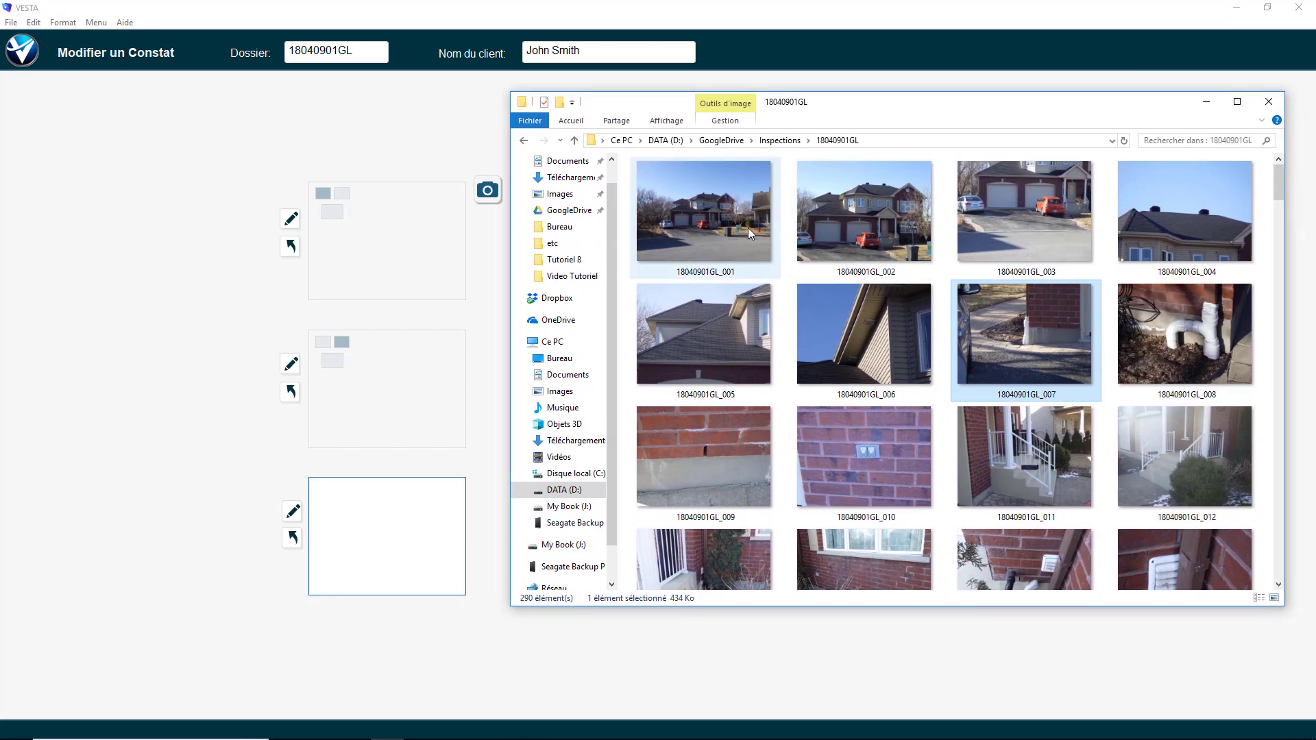
{"action": "scroll", "coordinate": [750, 302], "scroll_direction": "down", "scroll_amount": 5}
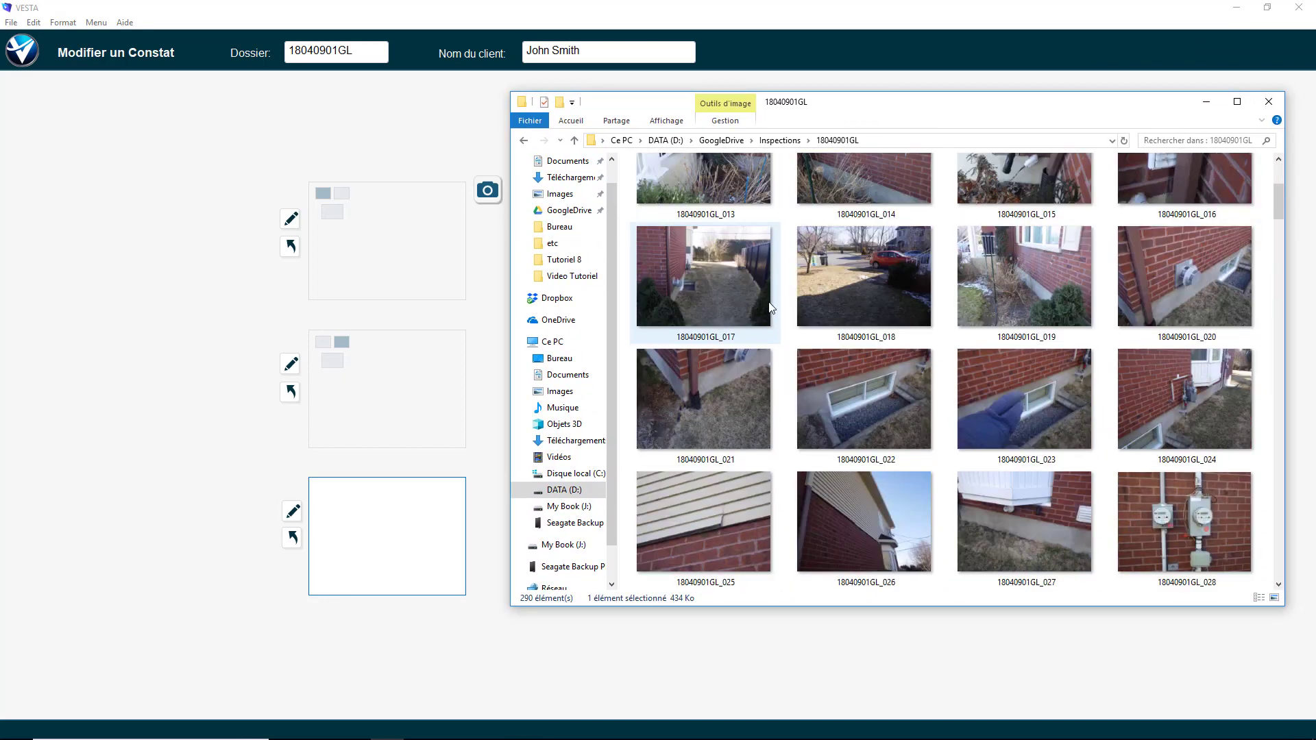
{"action": "left_click_drag", "start_coordinate": [733, 284], "coordinate": [439, 256]}
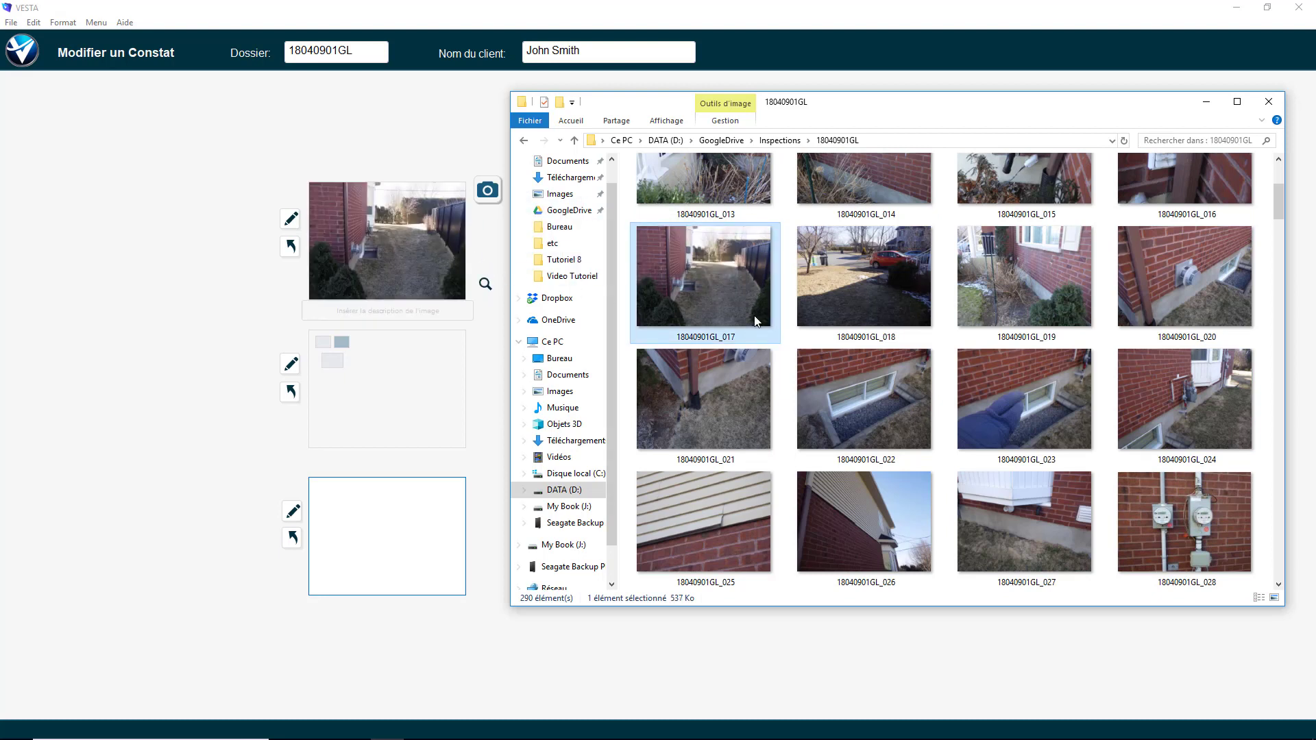
{"action": "left_click_drag", "start_coordinate": [1015, 288], "coordinate": [452, 384]}
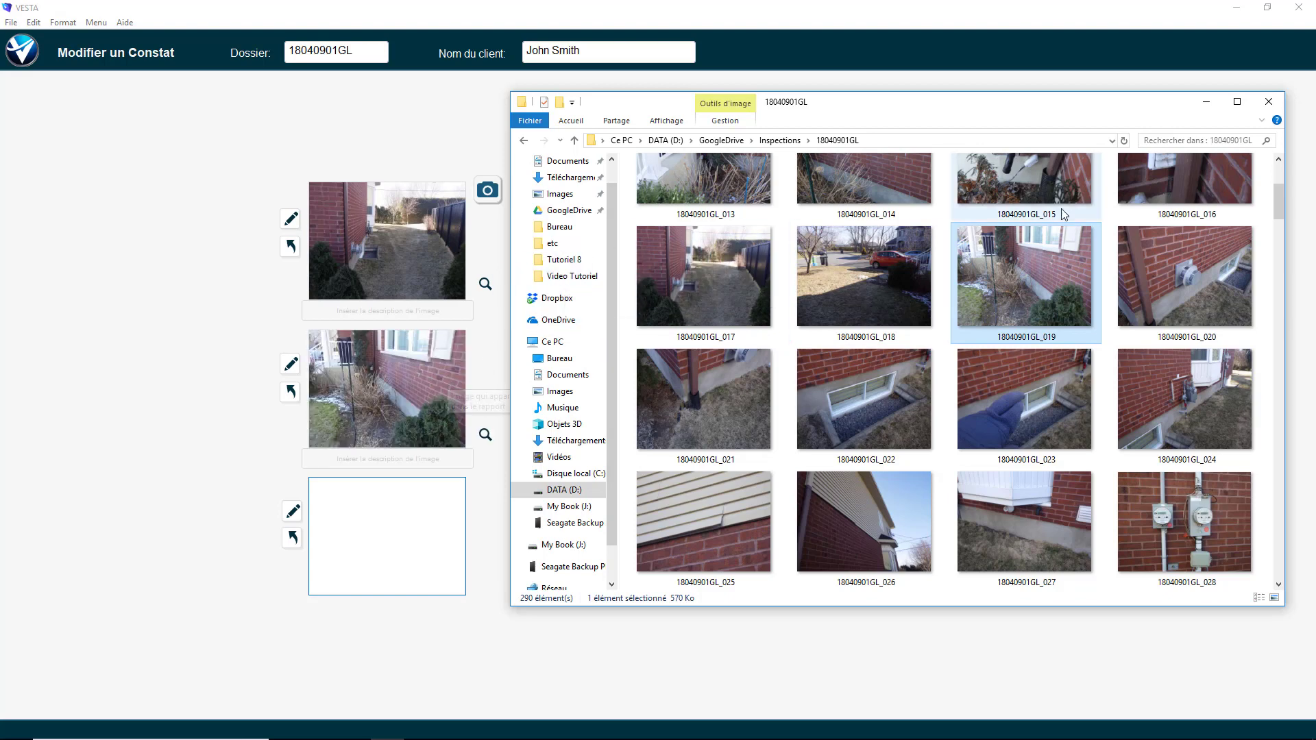
{"action": "left_click_drag", "start_coordinate": [895, 116], "coordinate": [1315, 151]}
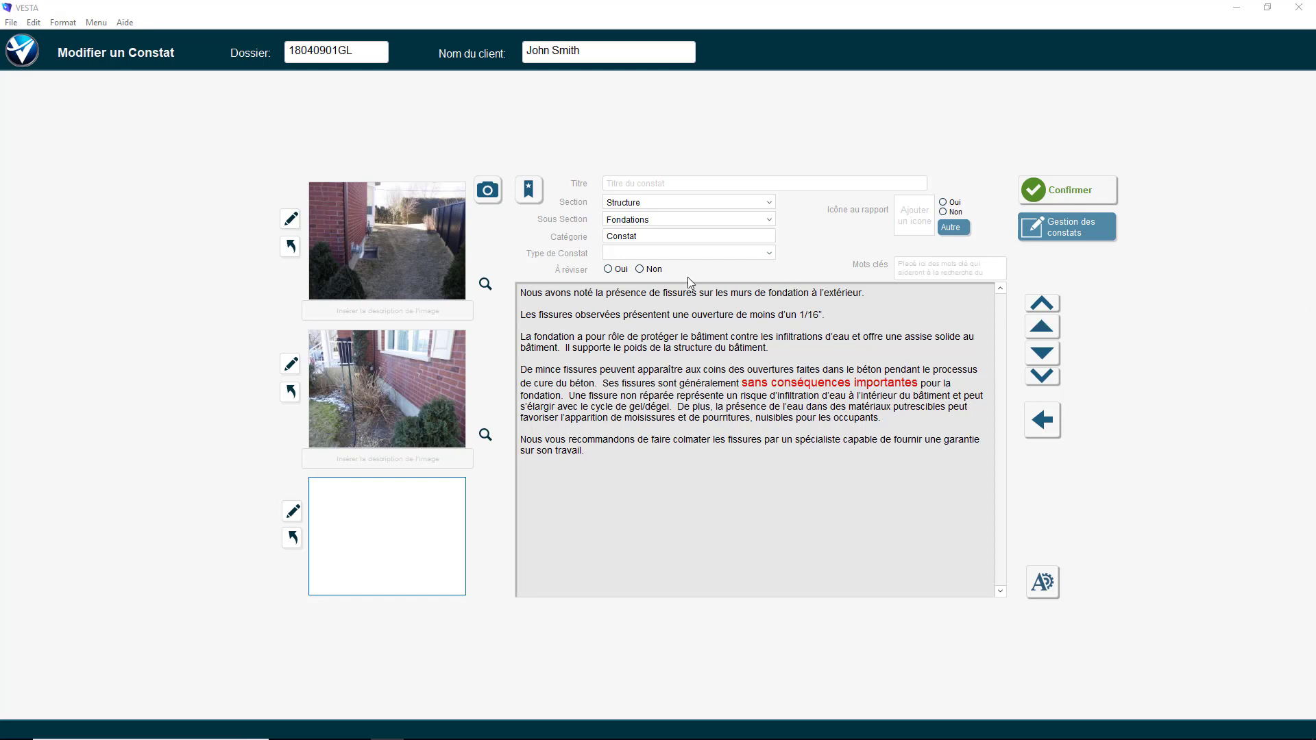
Step: Place the driveway wall-corner photo in the first image slot and the cracked brick photo in the third, and filter the inspection photos by defects
{"action": "left_click", "coordinate": [490, 191]}
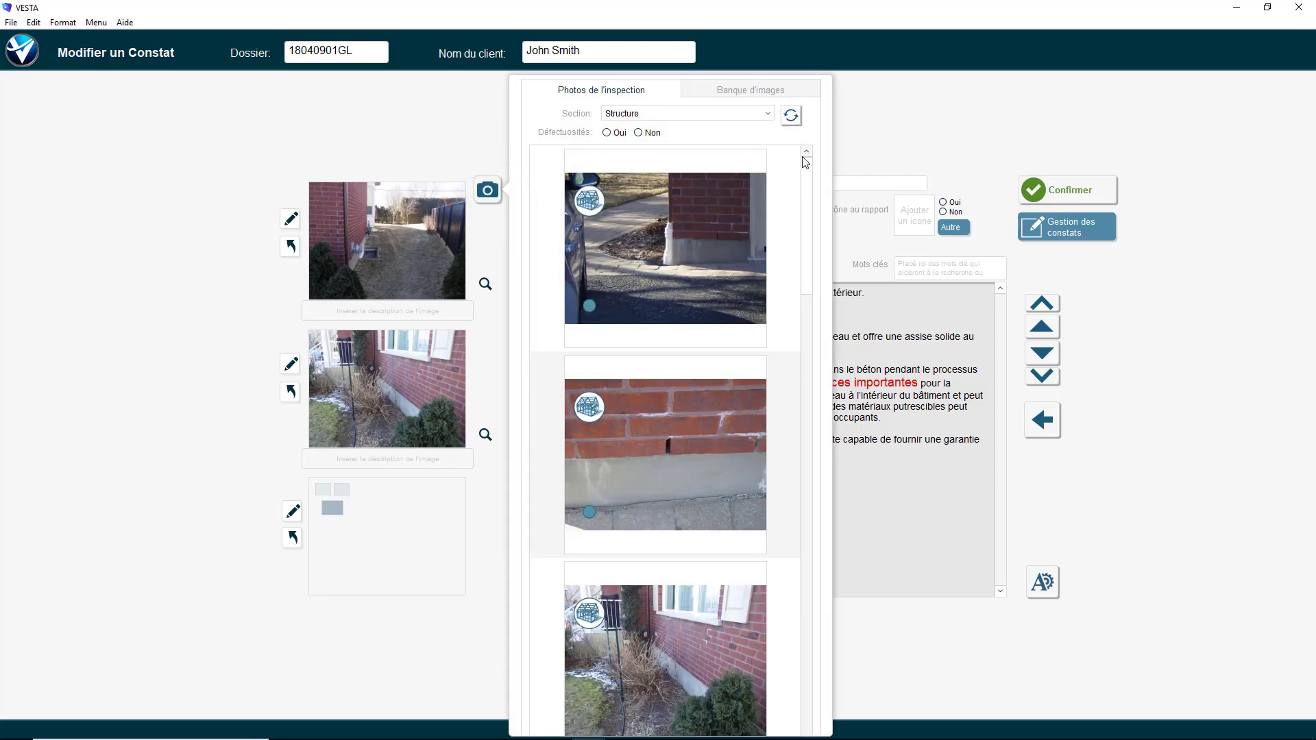
{"action": "mouse_move", "coordinate": [807, 173]}
{"action": "left_mouse_down"}
{"action": "mouse_move", "coordinate": [803, 239]}
{"action": "mouse_move", "coordinate": [808, 159]}
{"action": "left_mouse_up"}
{"action": "left_click_drag", "start_coordinate": [713, 216], "coordinate": [478, 216]}
{"action": "left_click_drag", "start_coordinate": [431, 228], "coordinate": [430, 230]}
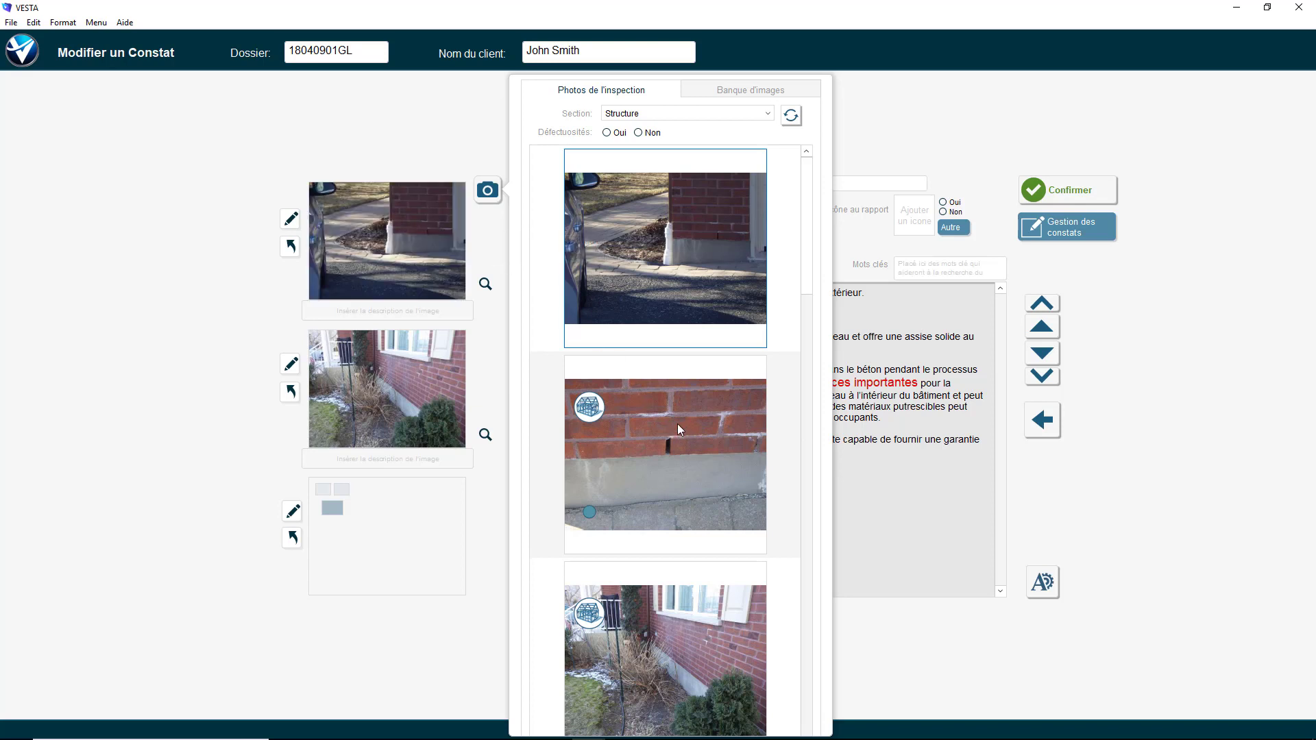
{"action": "left_click_drag", "start_coordinate": [677, 424], "coordinate": [437, 499]}
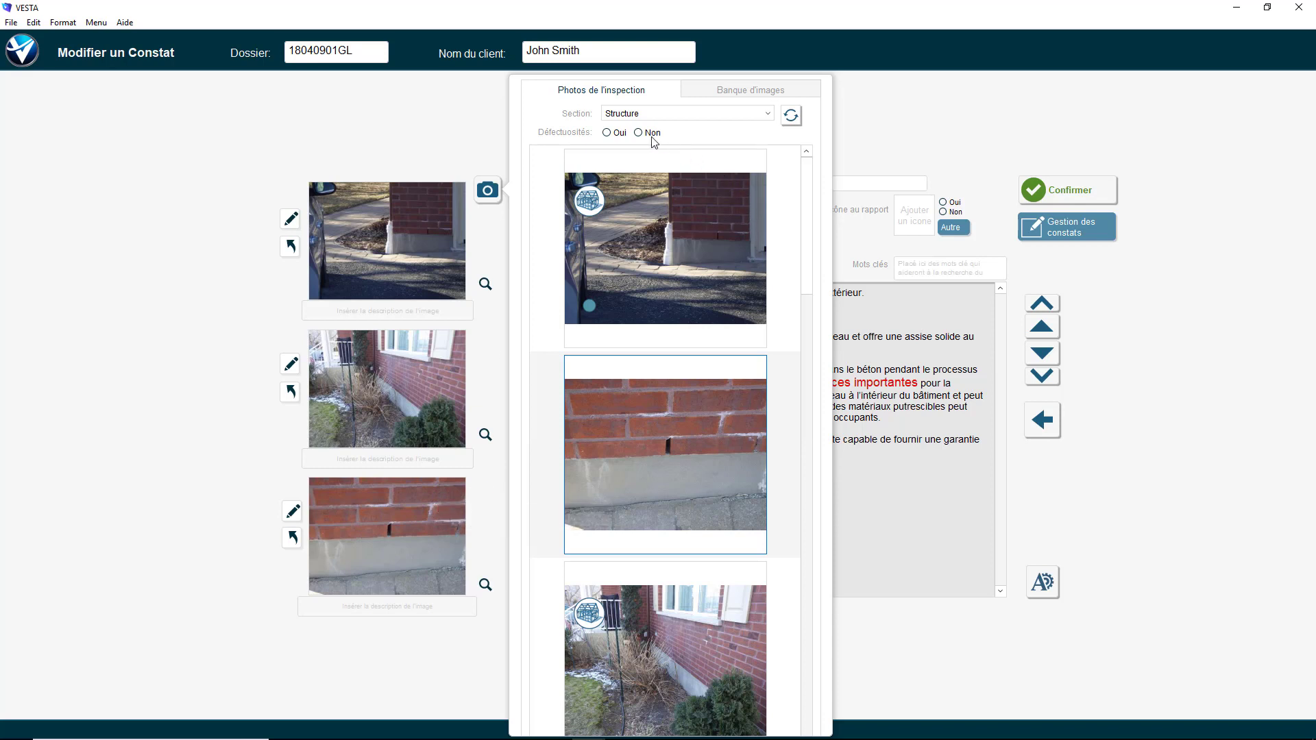
{"action": "left_click", "coordinate": [606, 133]}
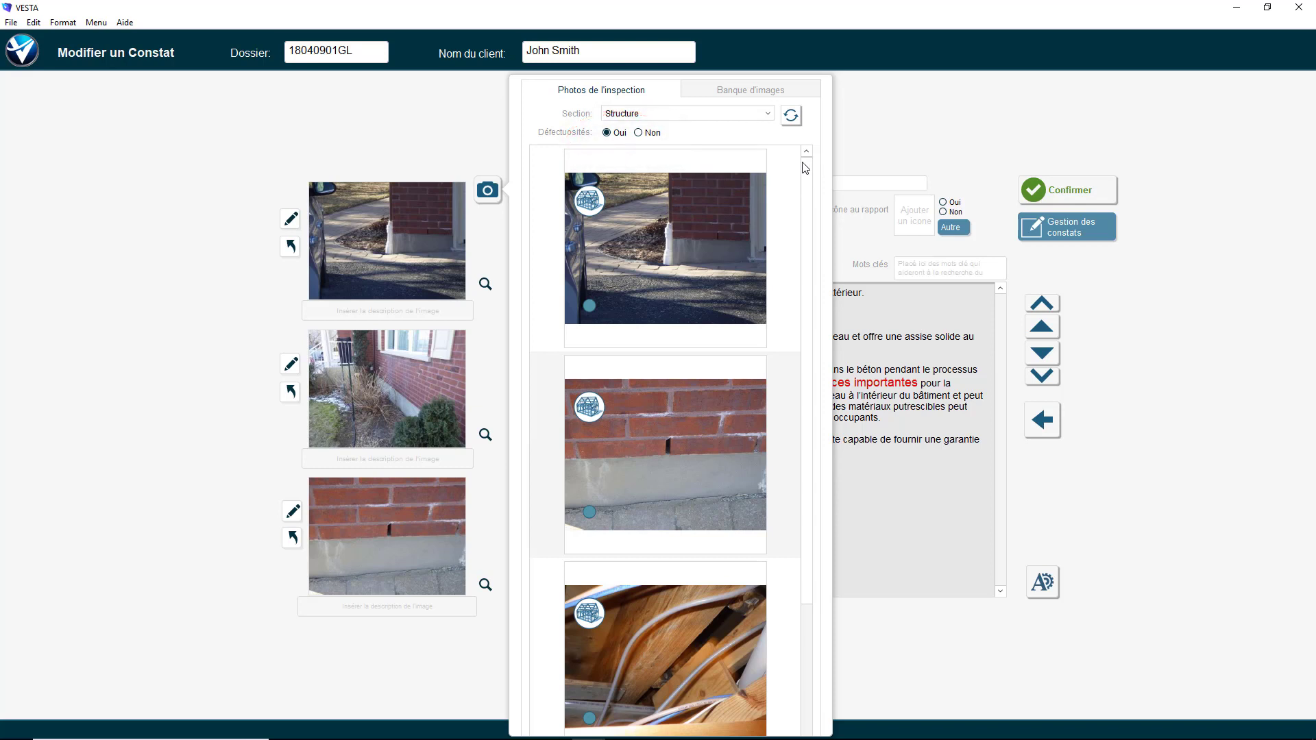
Step: Search the Structure image bank for "fondation" and place the "Drainage de la fondation" diagram in the third image slot
{"action": "left_click", "coordinate": [761, 90]}
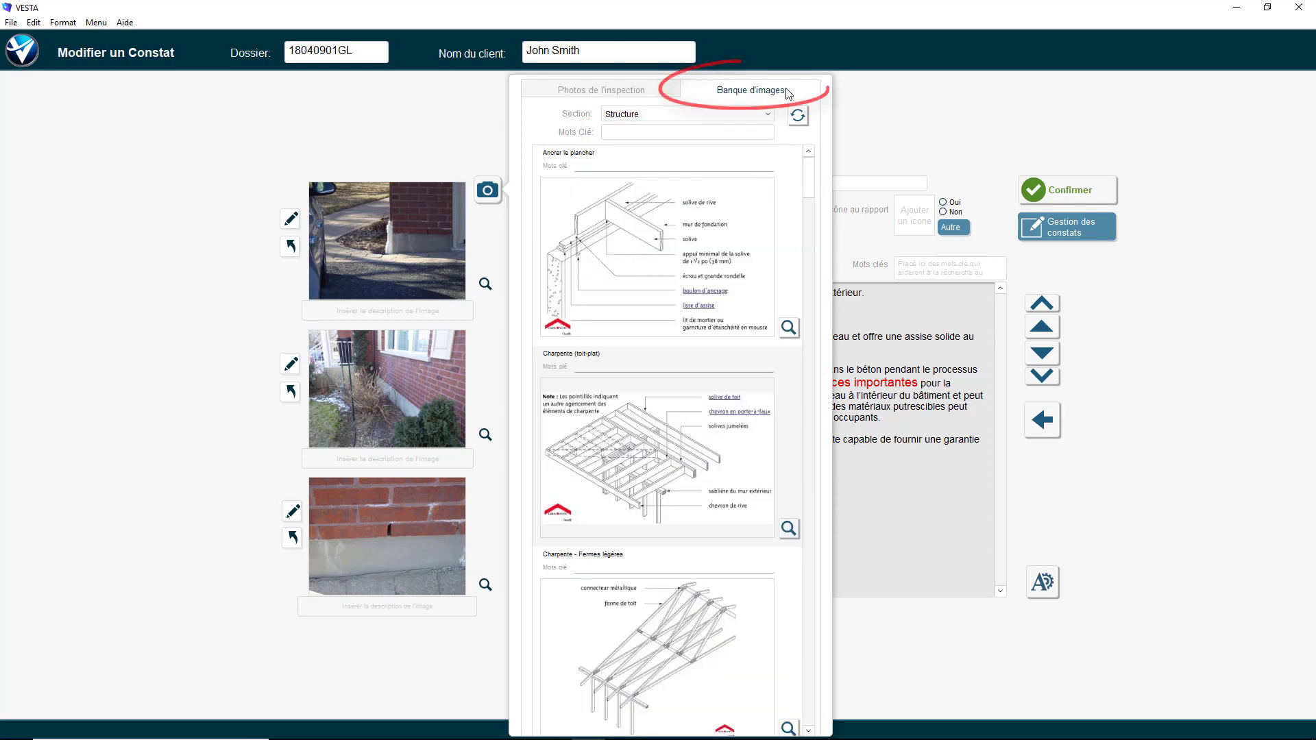
{"action": "left_click", "coordinate": [693, 134]}
{"action": "type", "text": "fondation"}
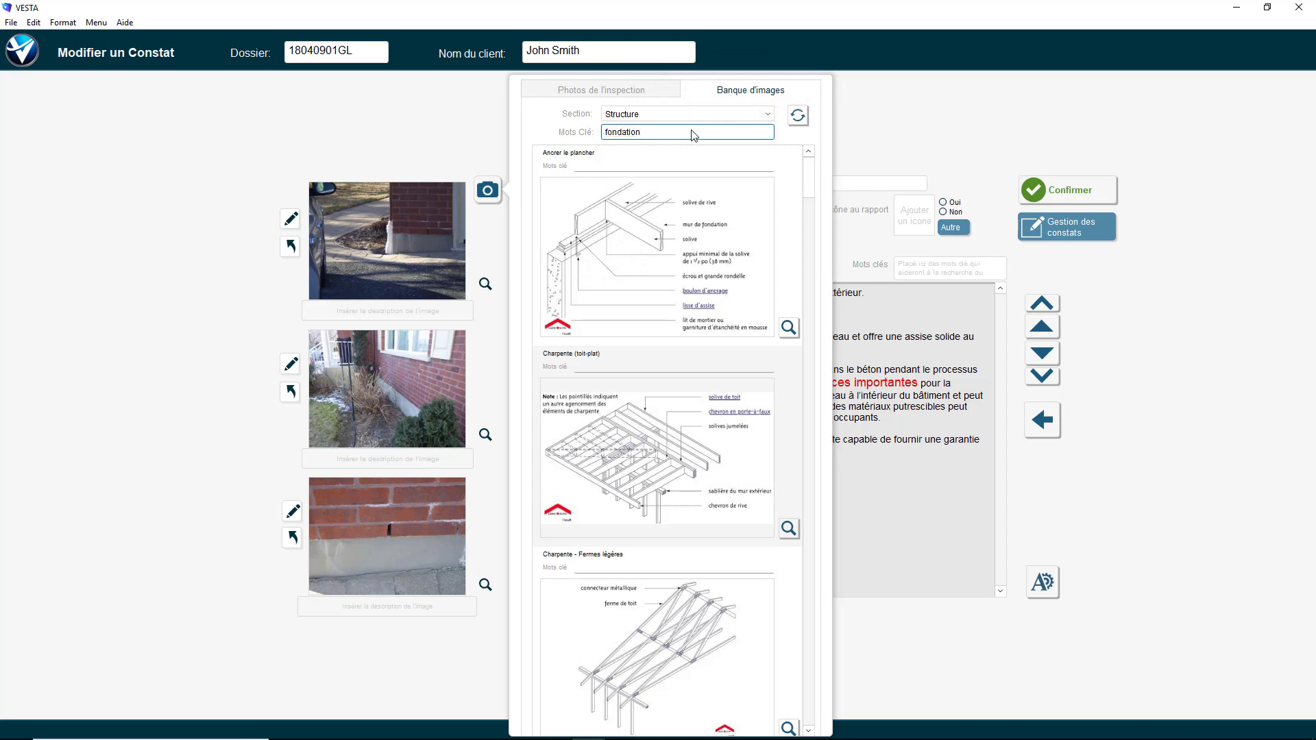
{"action": "key", "text": "Return"}
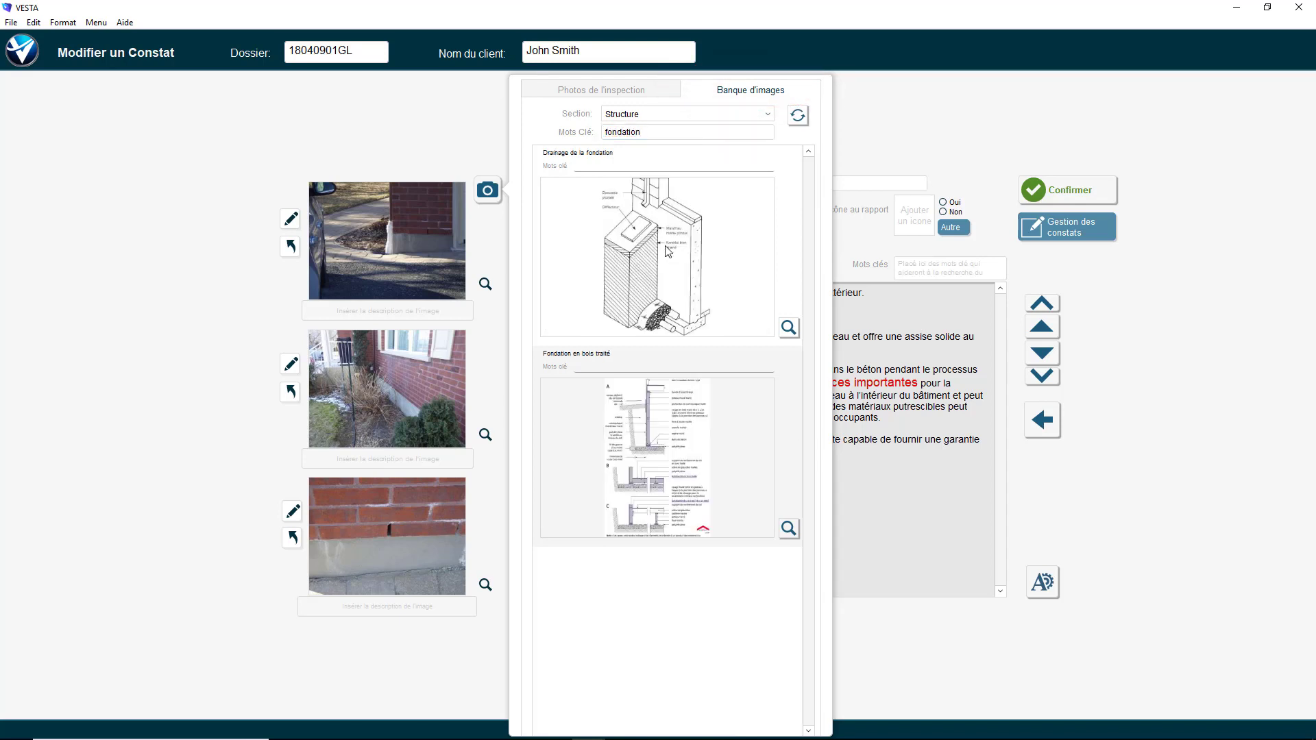
{"action": "mouse_move", "coordinate": [669, 251]}
{"action": "left_mouse_down"}
{"action": "mouse_move", "coordinate": [590, 267]}
{"action": "mouse_move", "coordinate": [445, 398]}
{"action": "mouse_move", "coordinate": [419, 496]}
{"action": "left_mouse_up"}
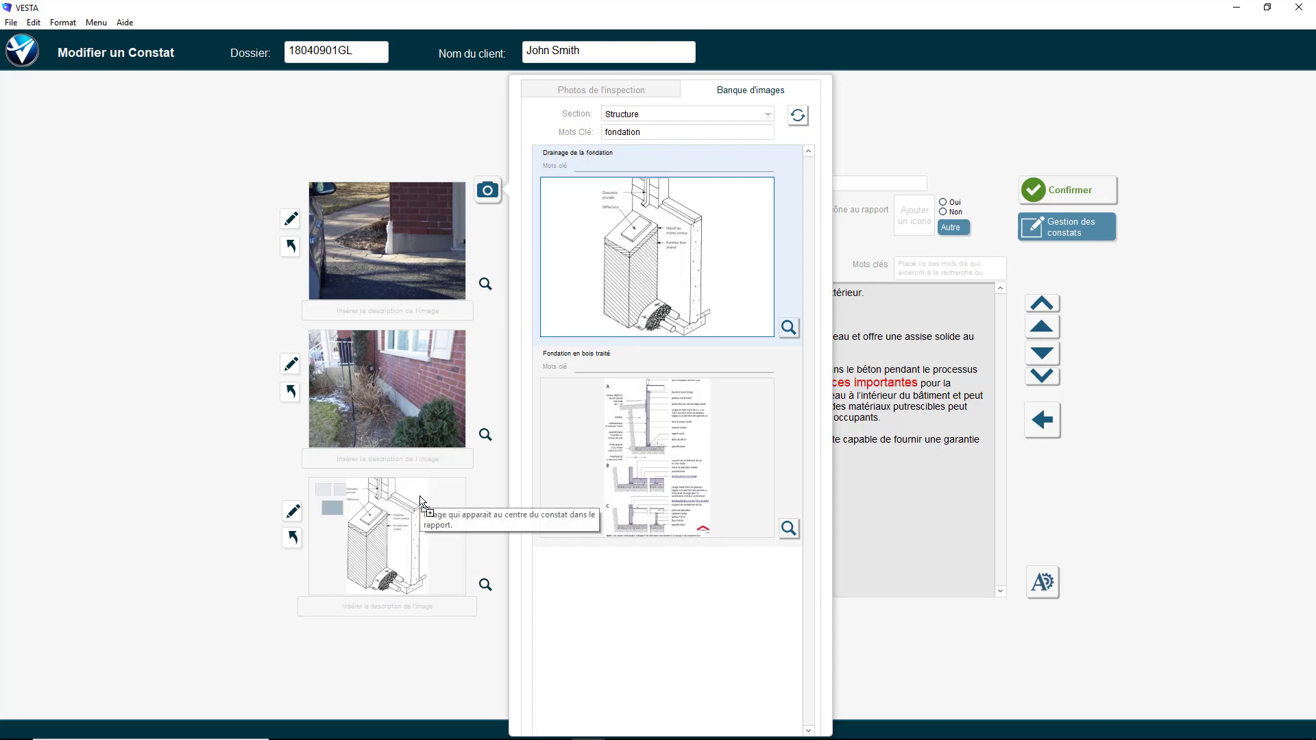
{"action": "left_click", "coordinate": [415, 136]}
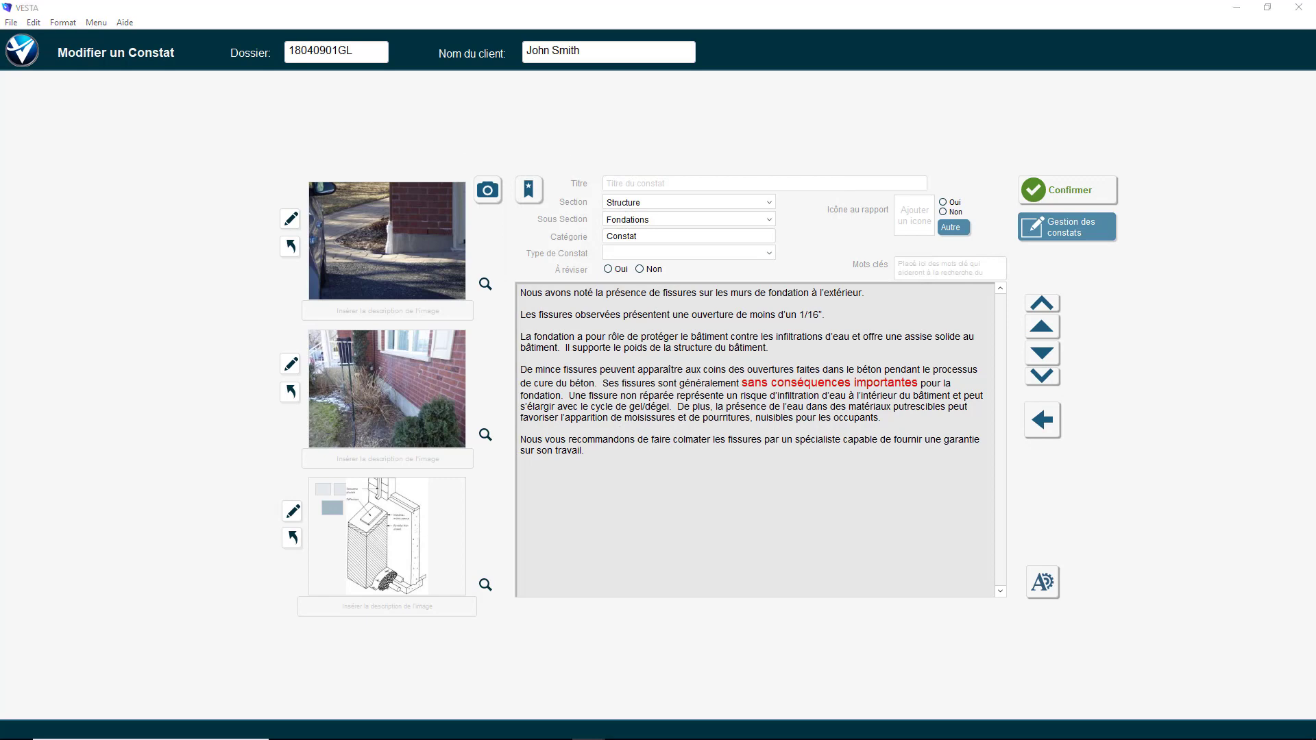
Step: Replace the second image with the white drainpipe photo from the Photos de l'inspection window
{"action": "left_click_drag", "start_coordinate": [1315, 41], "coordinate": [621, 37]}
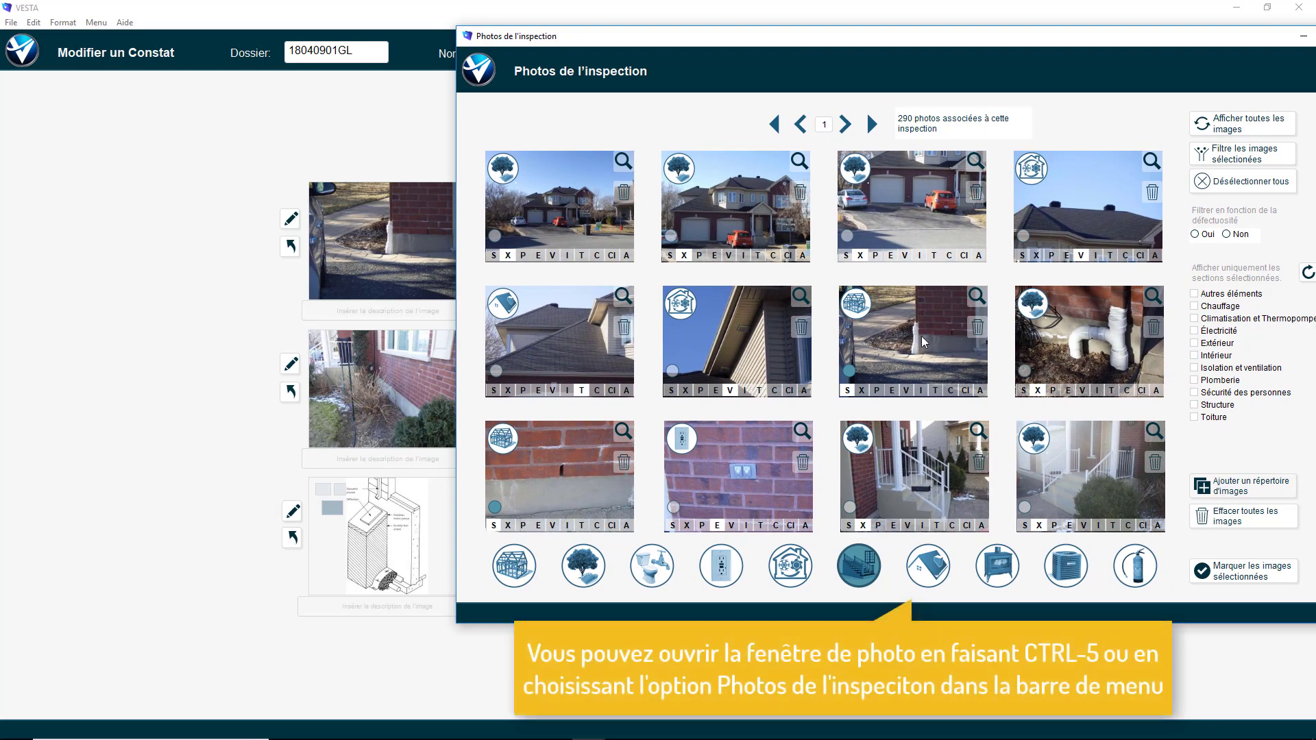
{"action": "left_click_drag", "start_coordinate": [1063, 332], "coordinate": [422, 386]}
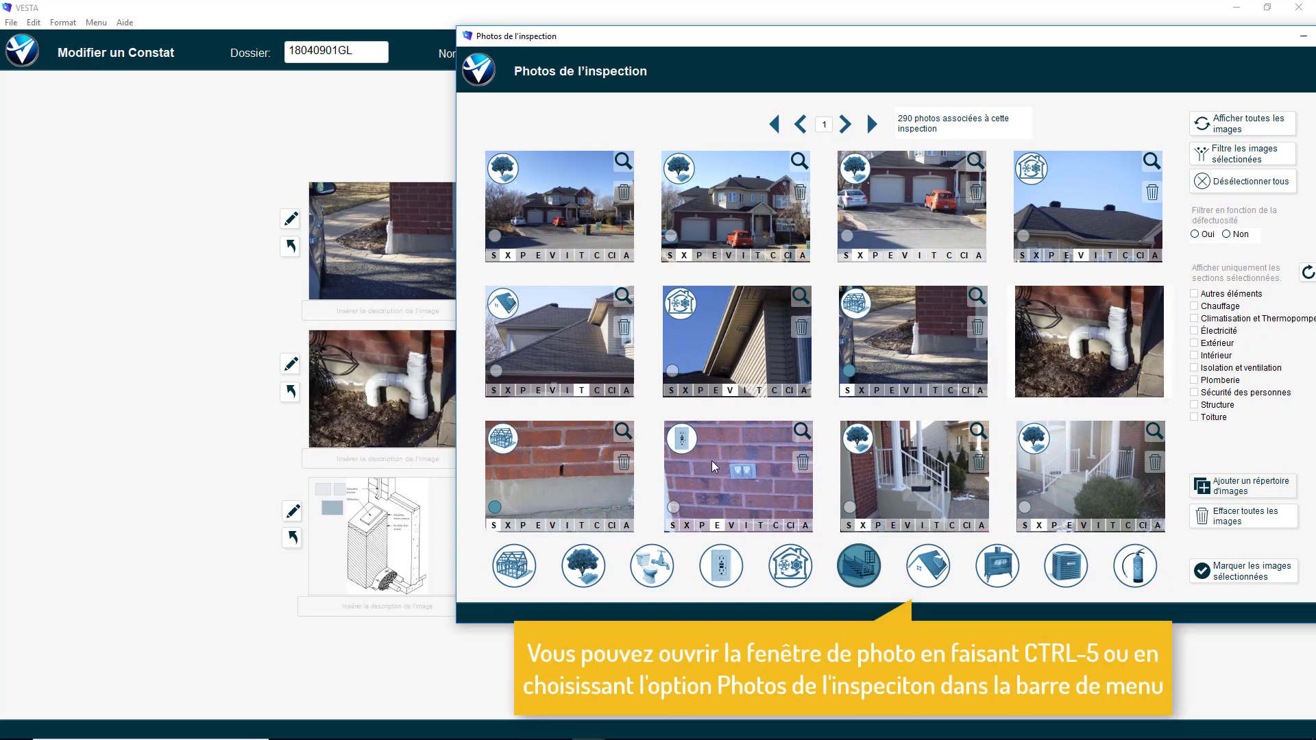
{"action": "left_click", "coordinate": [1303, 37]}
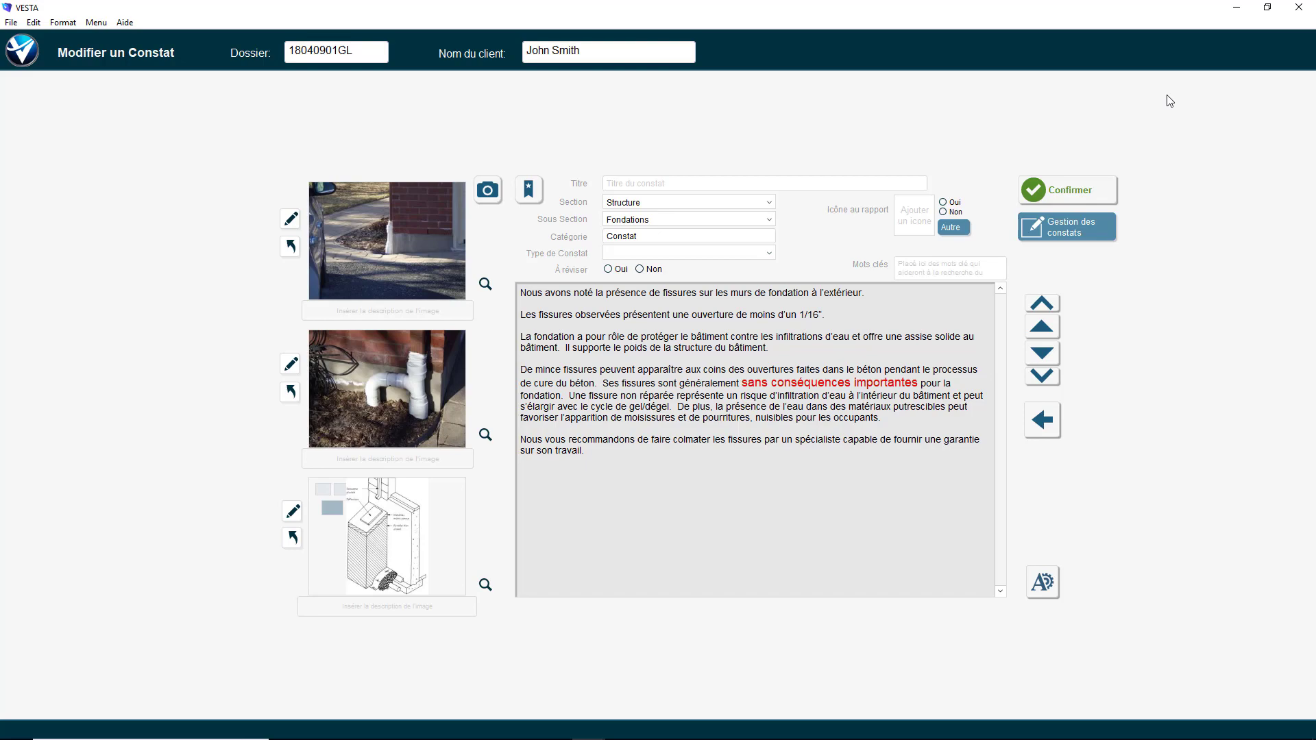
Step: Caption the first photo "Sous titre de la photo" and the second "Fissure sur la fondation", and view the second photo enlarged
{"action": "left_click", "coordinate": [426, 314]}
{"action": "type", "text": "sous titre de la pho"}
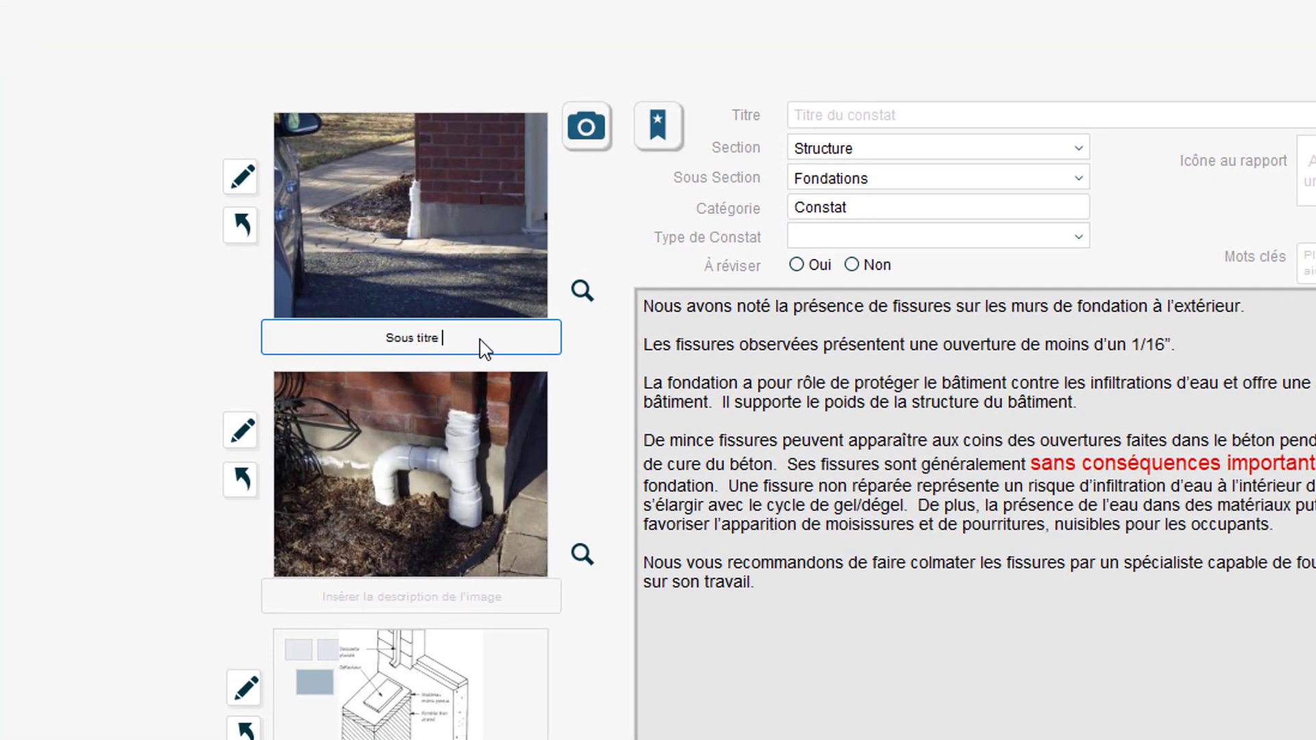
{"action": "type", "text": "to"}
{"action": "key", "text": "Tab"}
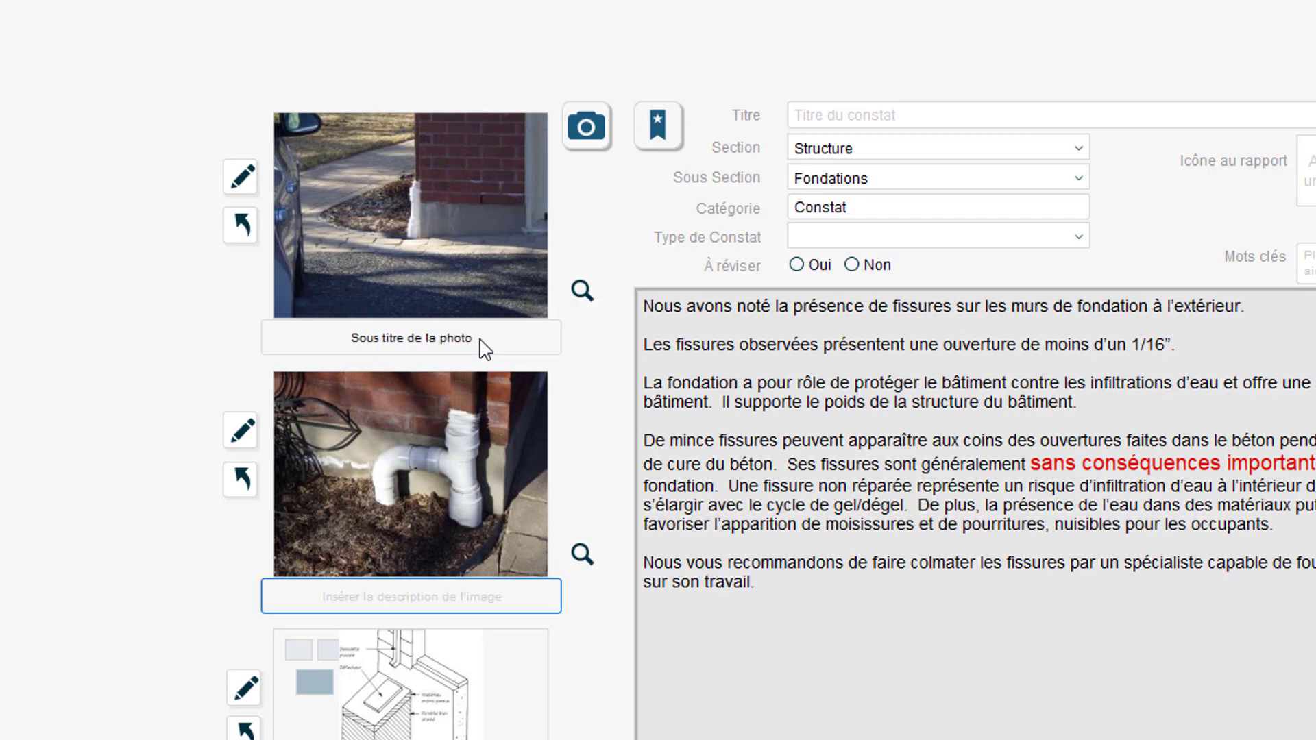
{"action": "type", "text": "Fissure sur la fondatio"}
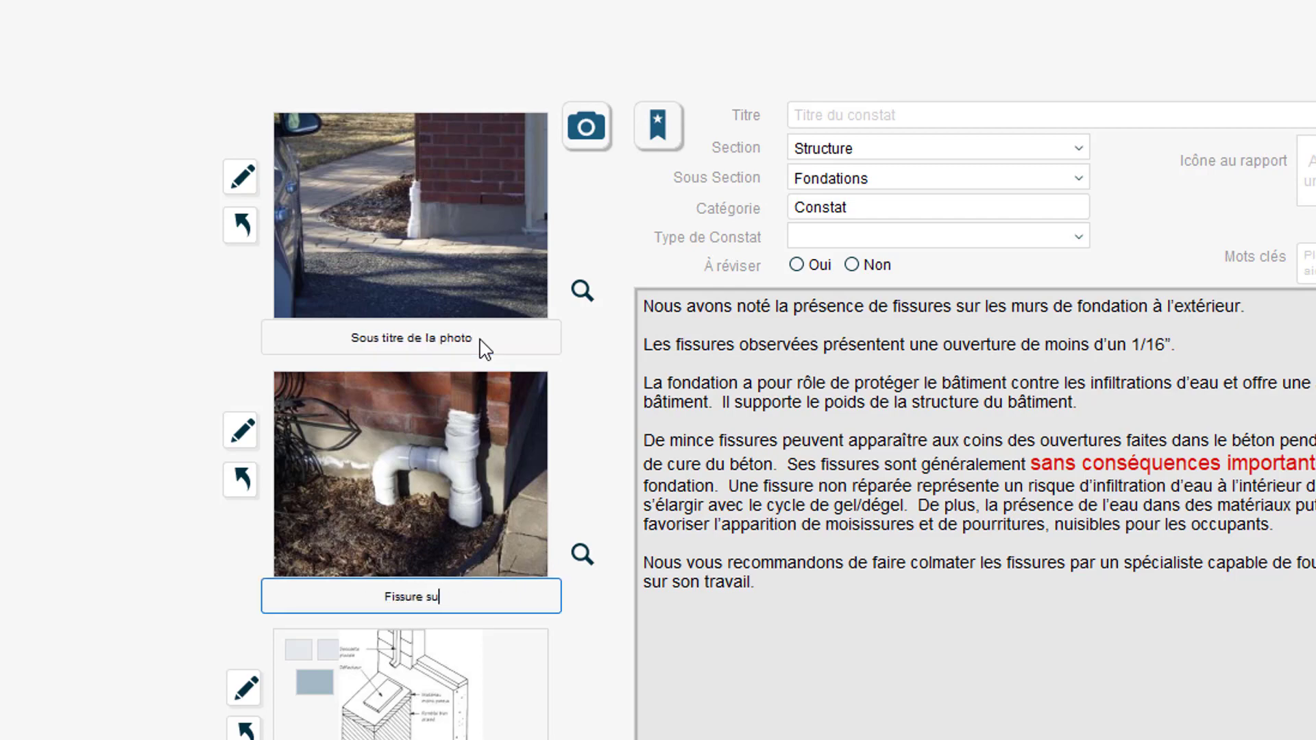
{"action": "type", "text": "n"}
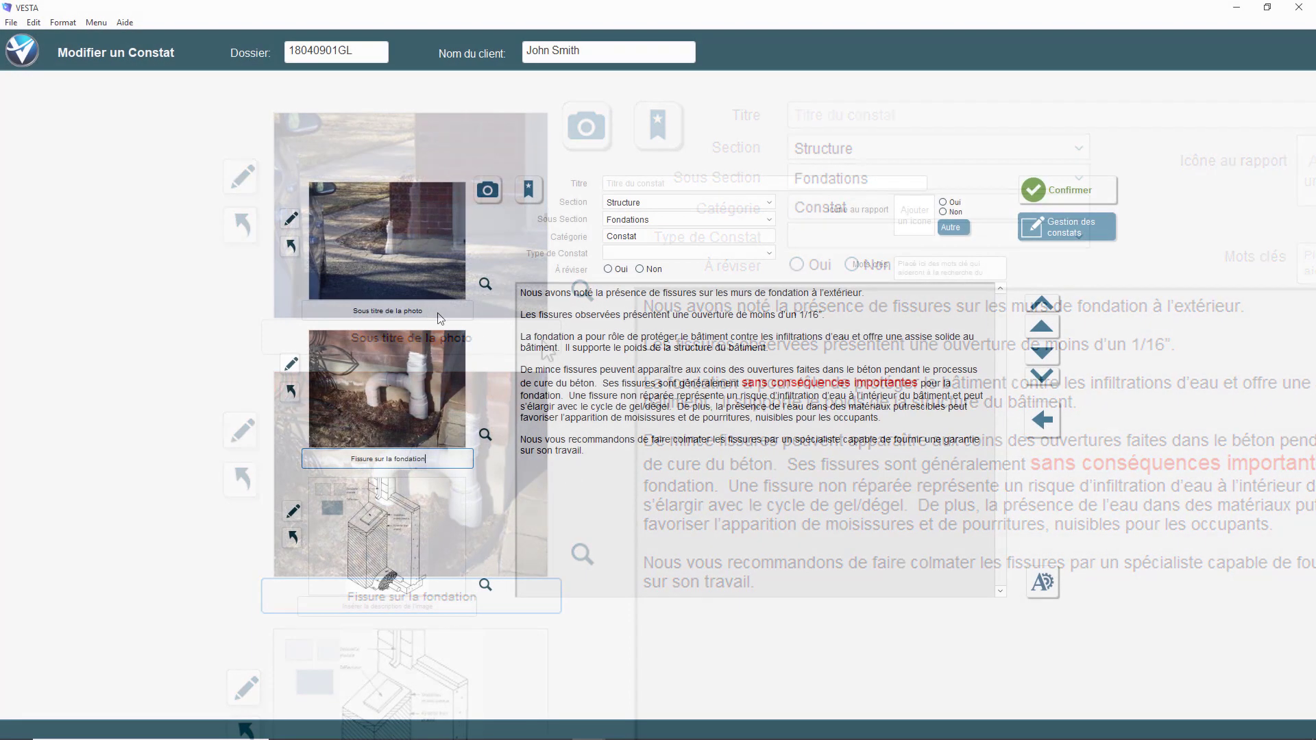
{"action": "left_click", "coordinate": [484, 436]}
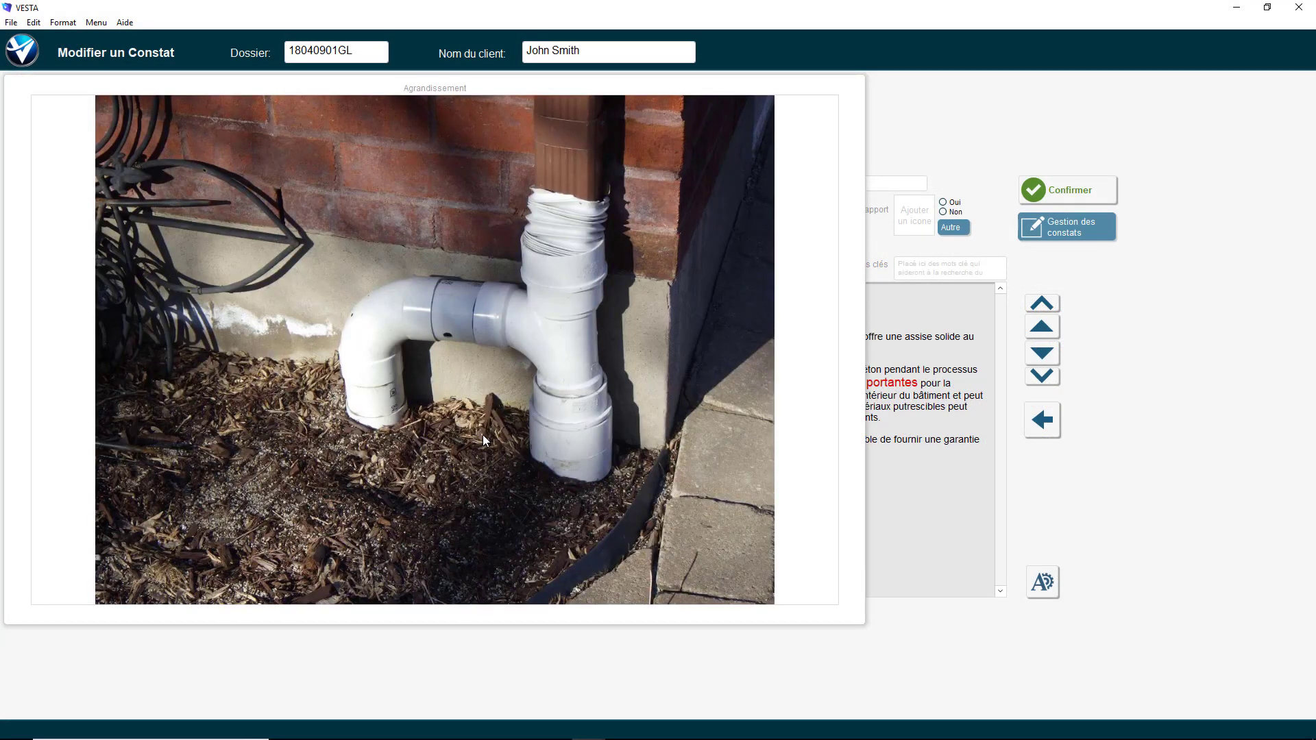
{"action": "left_click", "coordinate": [482, 435]}
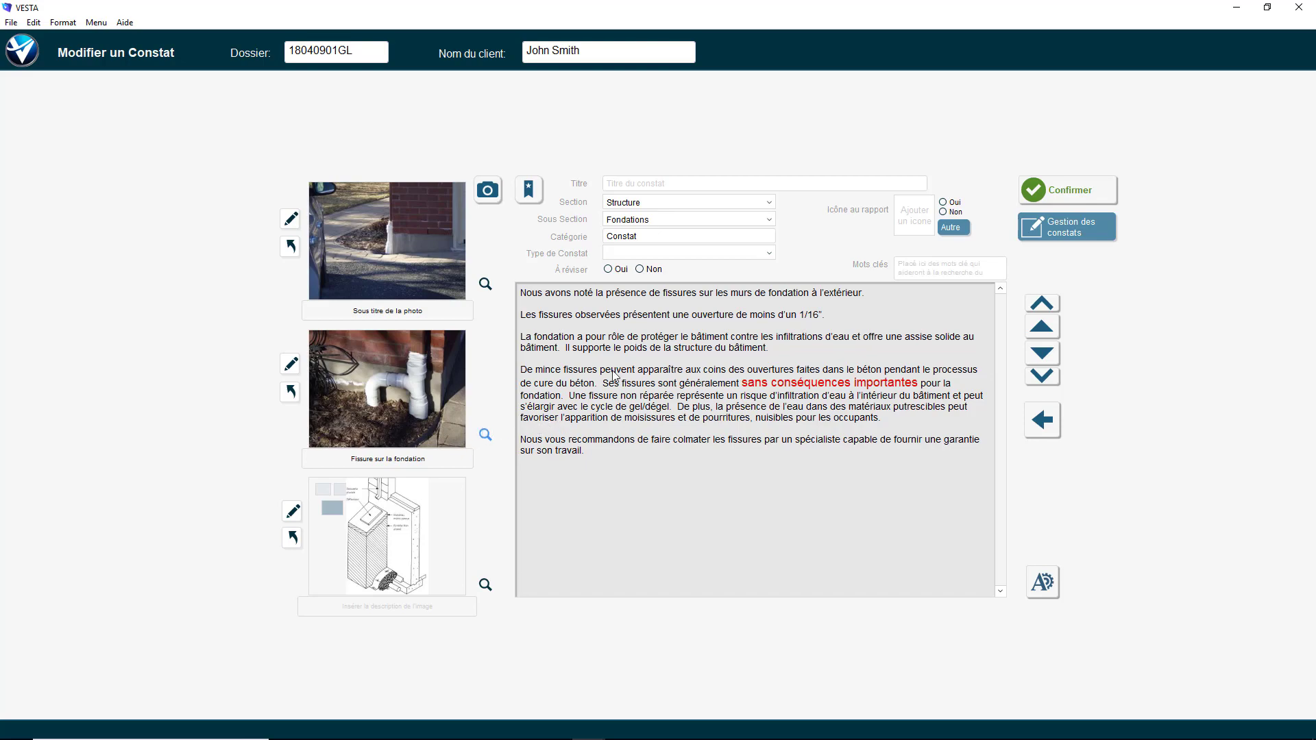
Step: Title the finding "Fissure sur les murs de la fondation extérieur" and set its Type de Constat to "Défaut à corriger"
{"action": "left_click", "coordinate": [661, 184]}
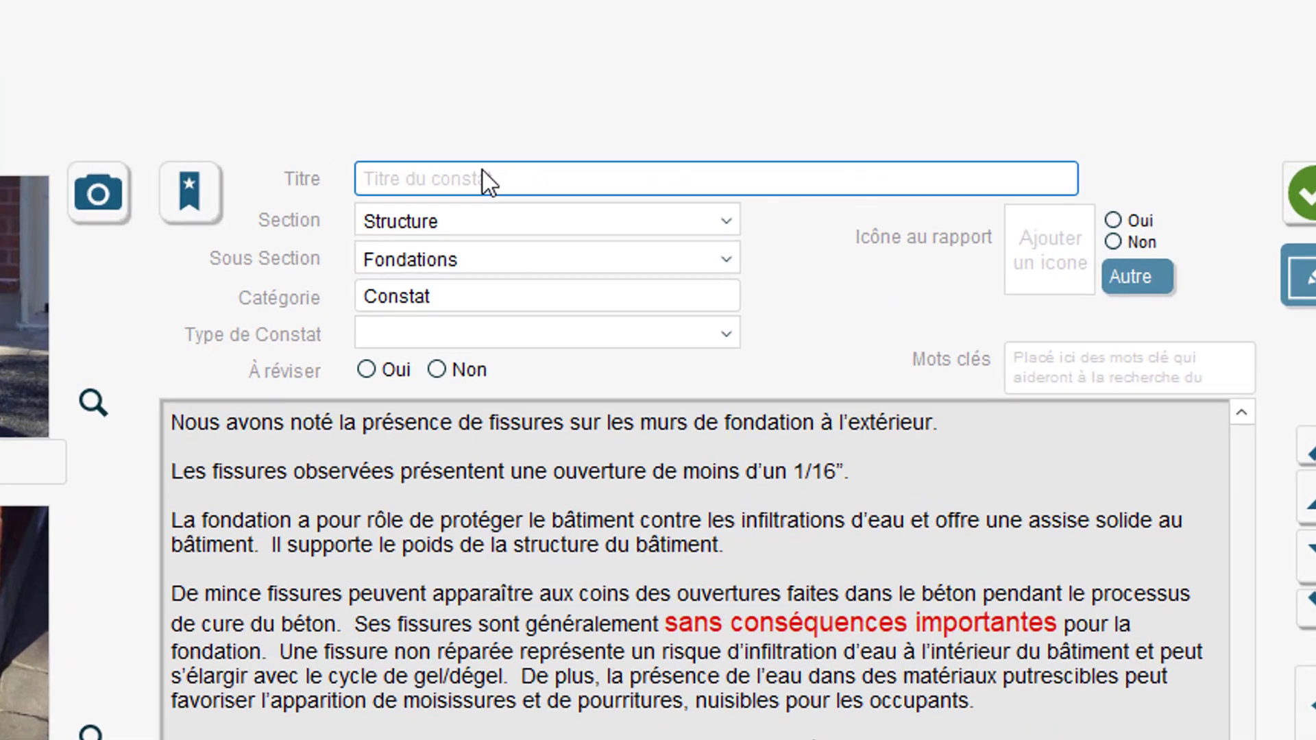
{"action": "type", "text": "Fiss"}
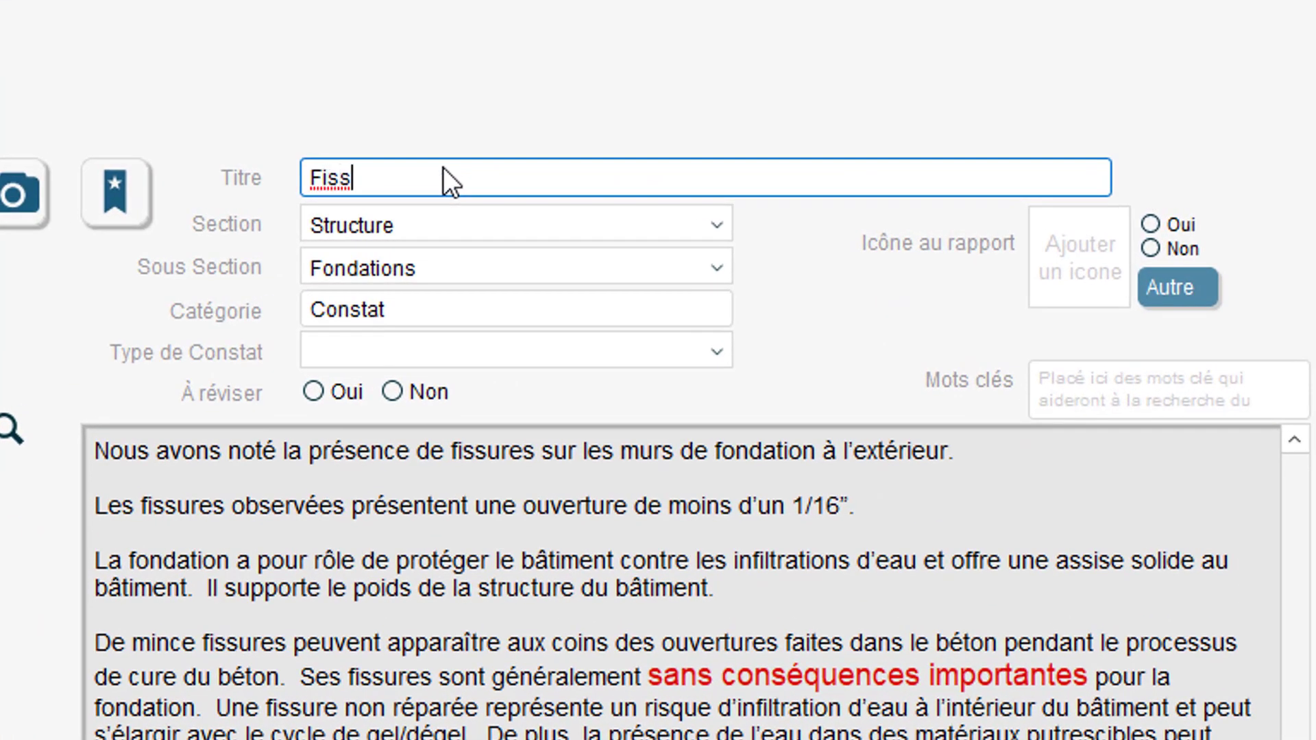
{"action": "type", "text": "ure sur l"}
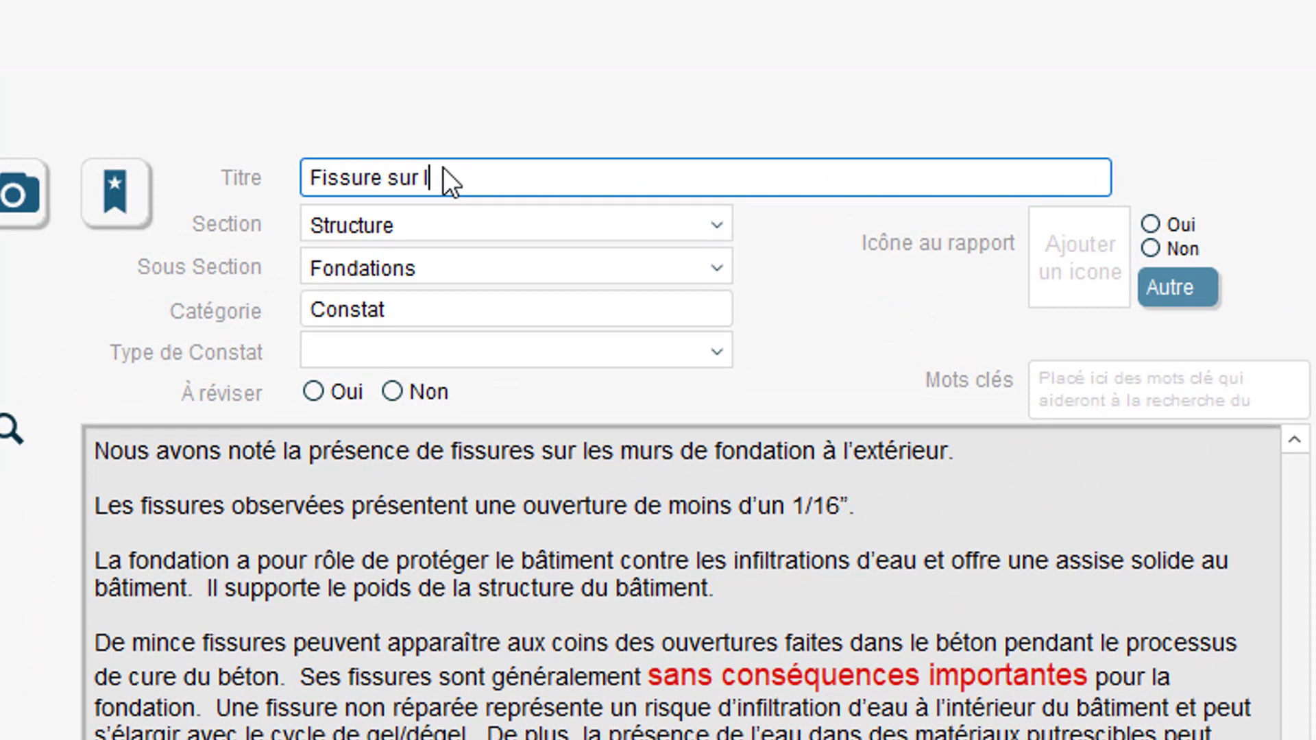
{"action": "type", "text": "es murs de la"}
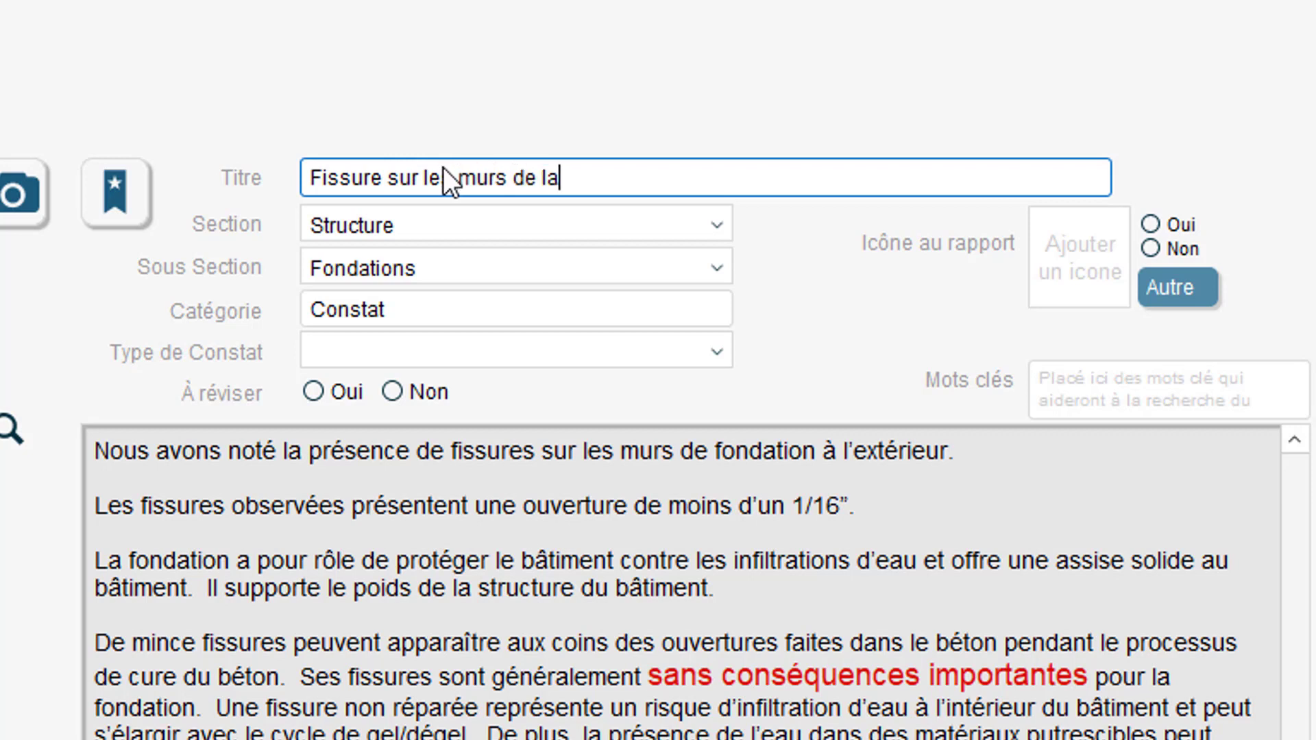
{"action": "type", "text": " fondation "}
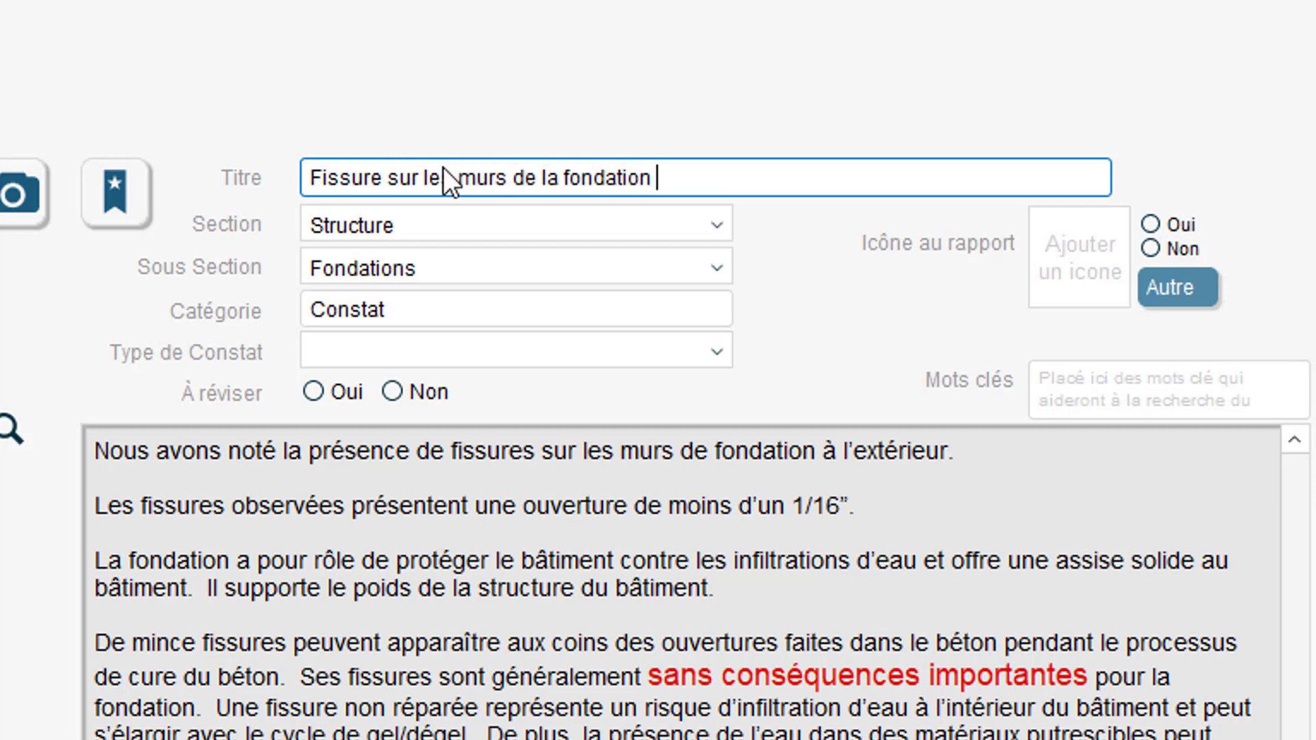
{"action": "type", "text": "extérieur"}
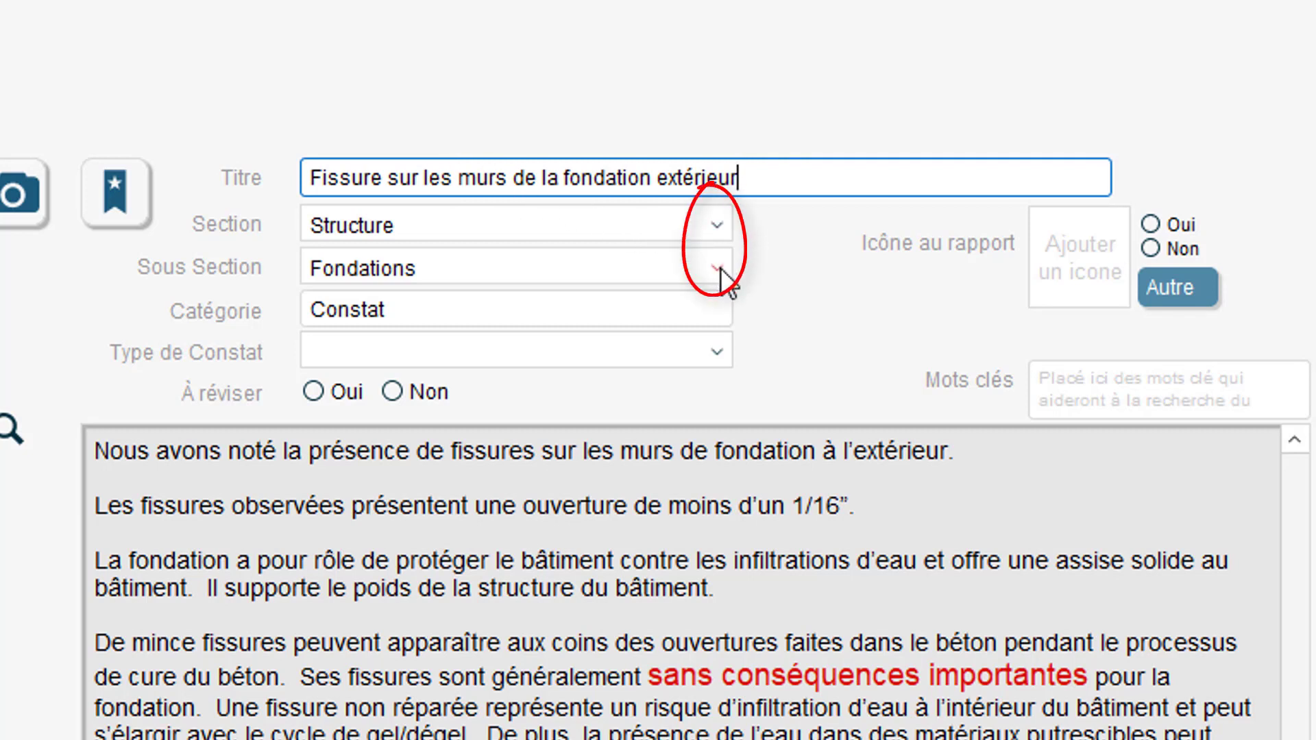
{"action": "left_click", "coordinate": [719, 353]}
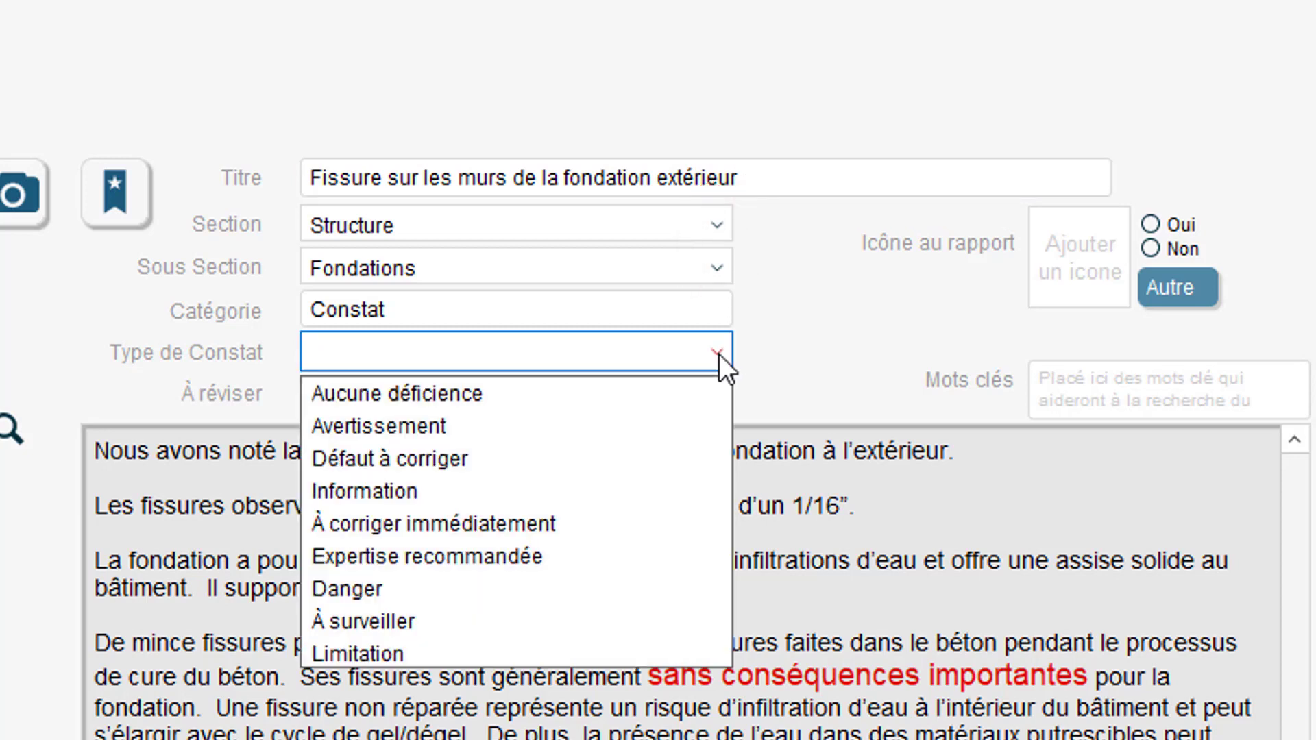
{"action": "left_click", "coordinate": [425, 466]}
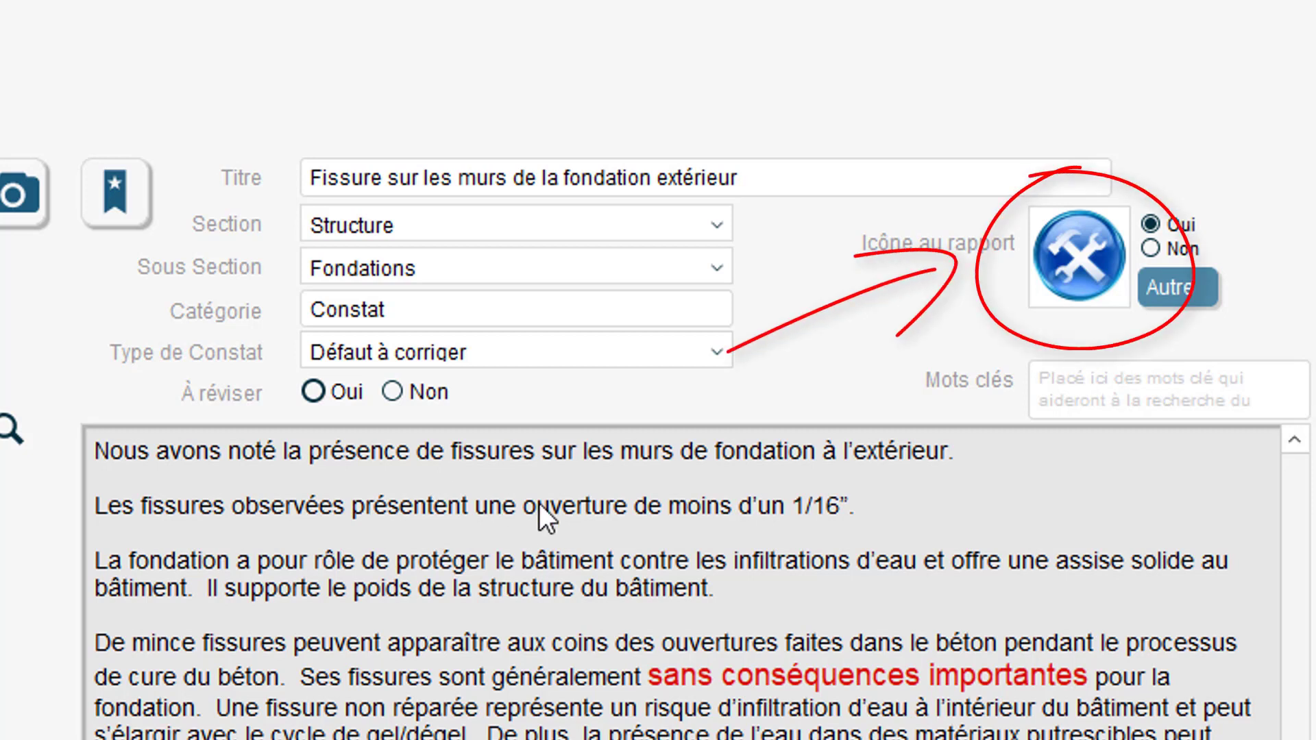
Step: Turn the finding's report icon off and back on
{"action": "left_click", "coordinate": [1151, 249]}
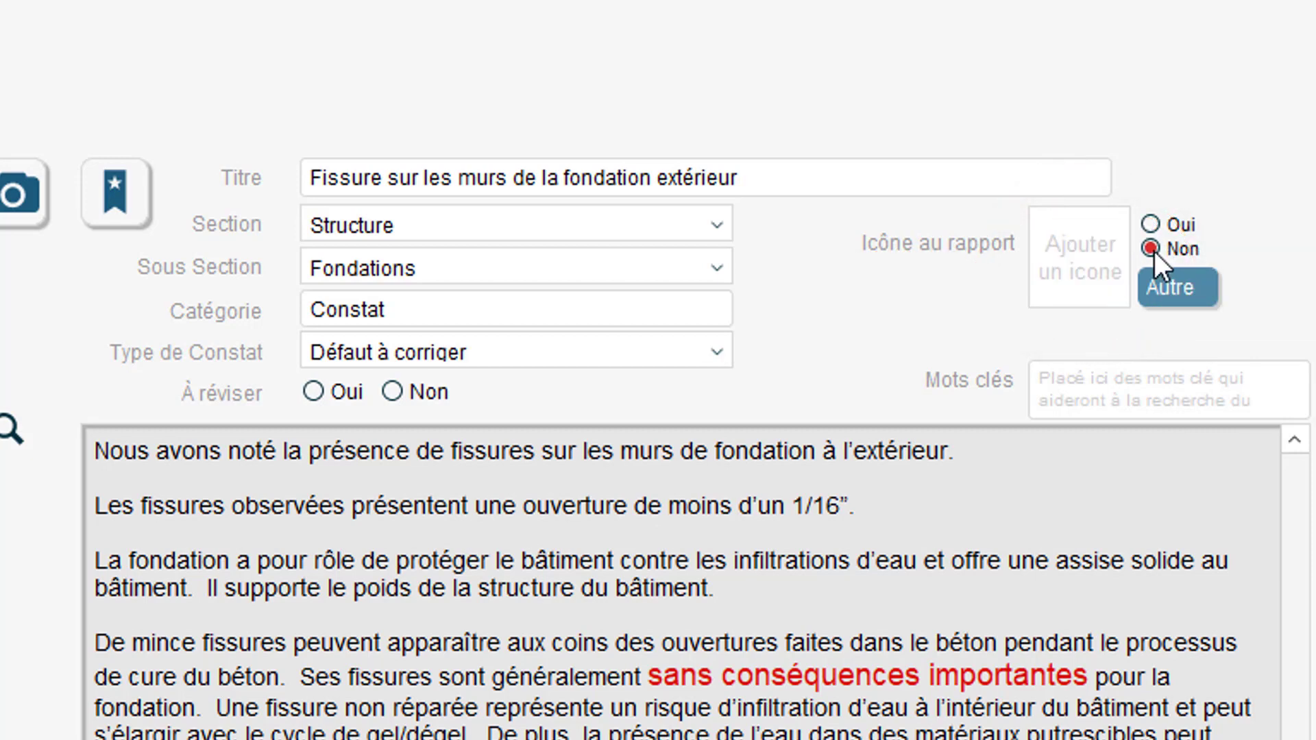
{"action": "left_click", "coordinate": [1154, 225]}
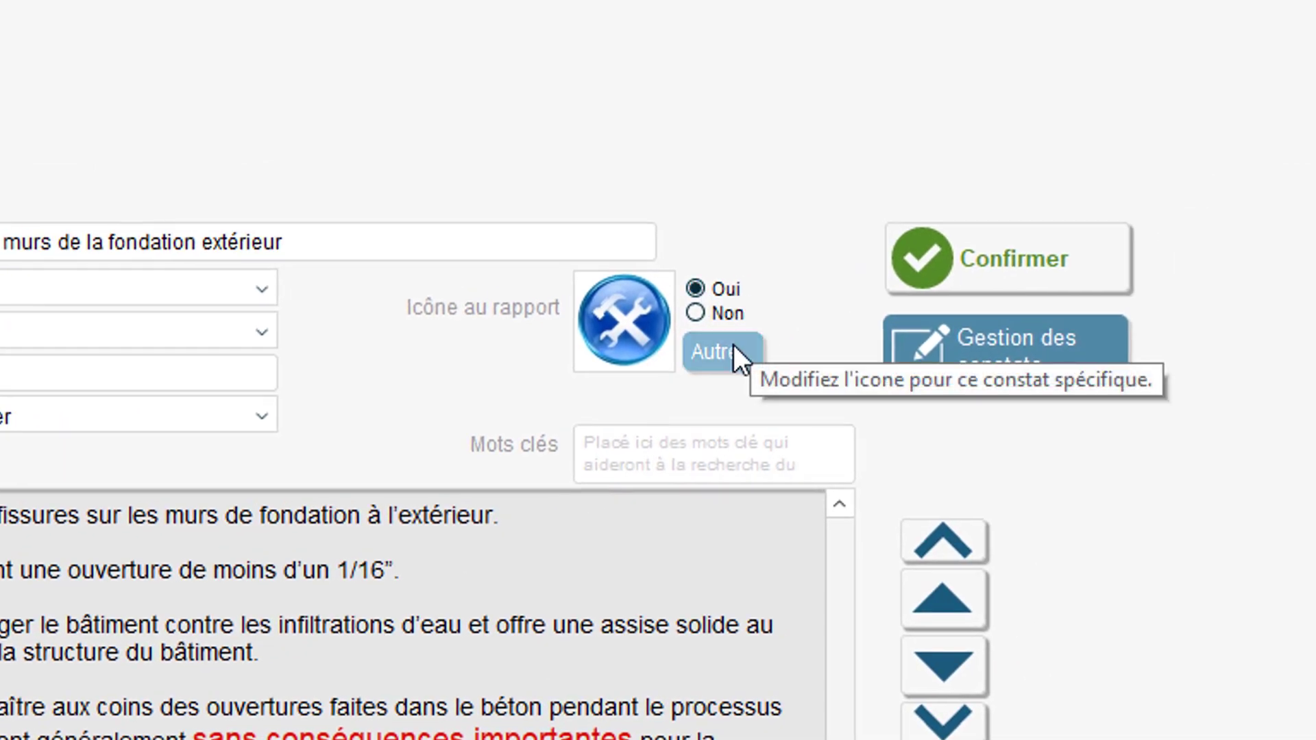
Step: Replace the finding's report icon with the red warning triangle, and restore the default blue tools icon
{"action": "left_click", "coordinate": [733, 344]}
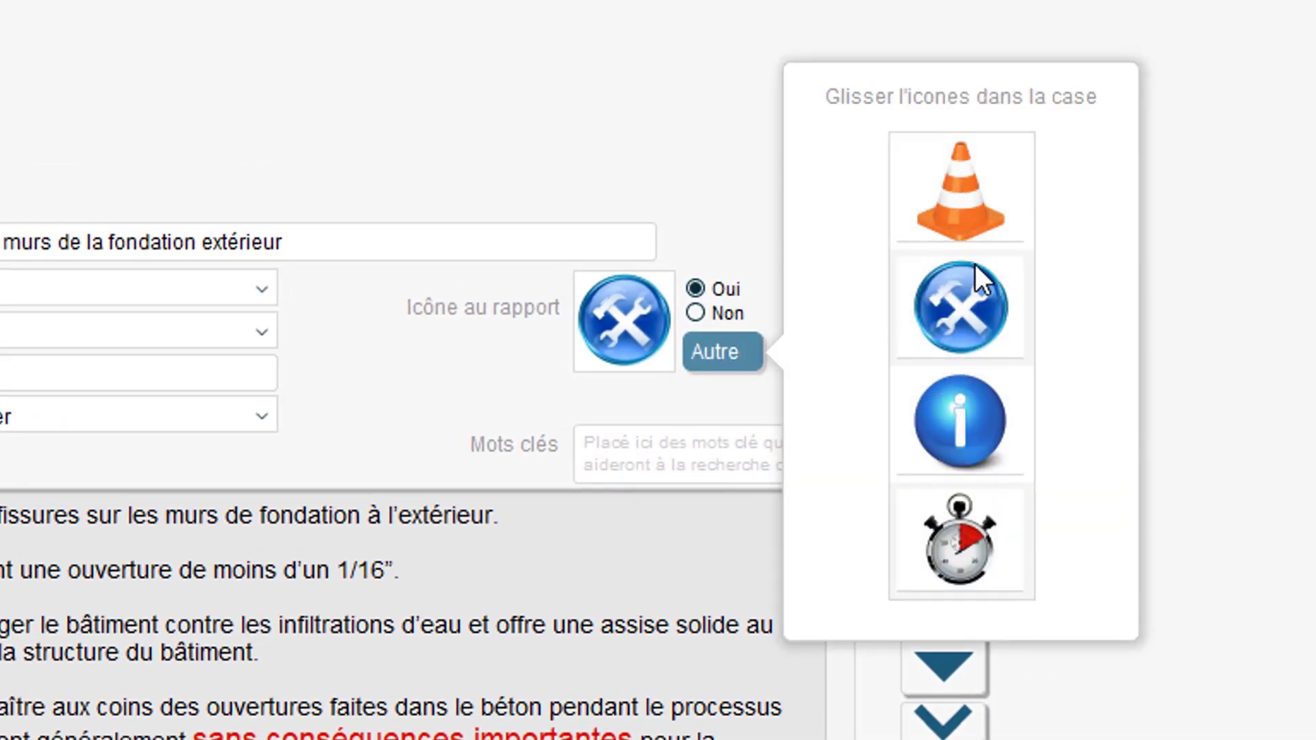
{"action": "scroll", "coordinate": [1005, 228], "scroll_direction": "down", "scroll_amount": 5}
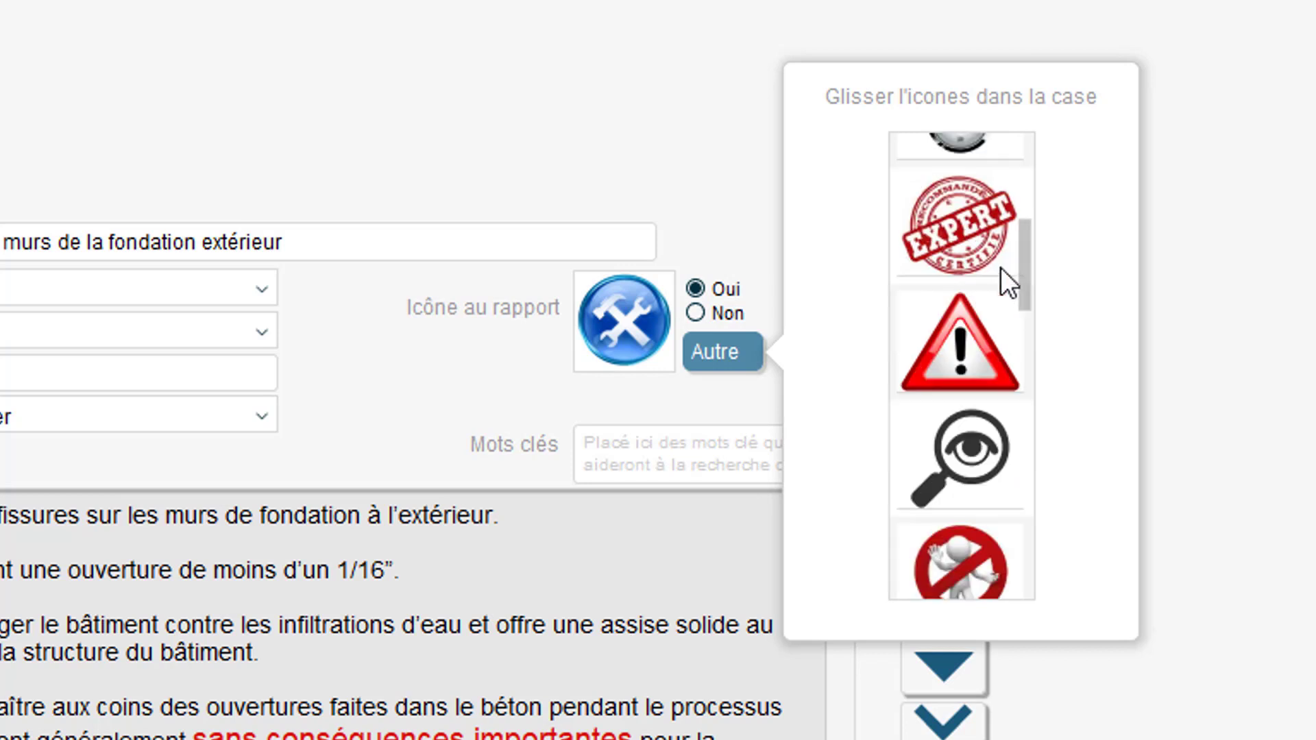
{"action": "scroll", "coordinate": [1004, 274], "scroll_direction": "down", "scroll_amount": 1}
{"action": "left_click_drag", "start_coordinate": [966, 301], "coordinate": [619, 317]}
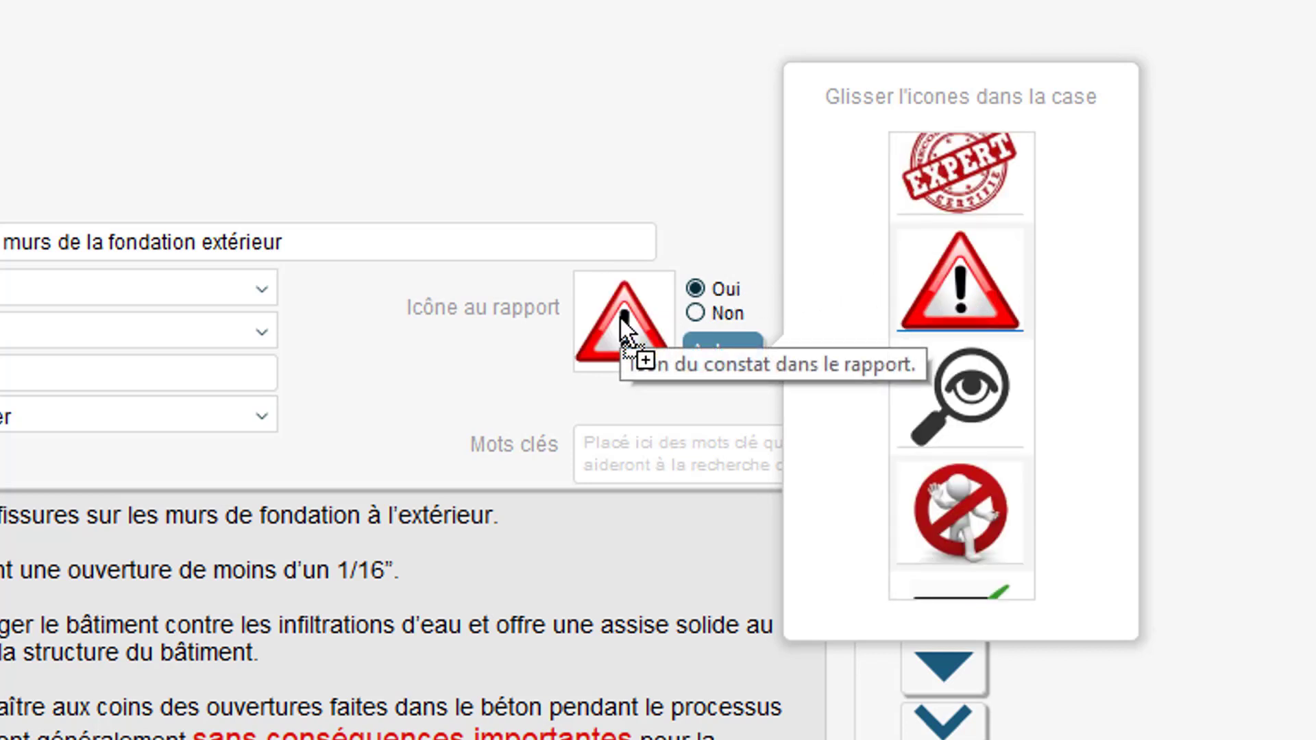
{"action": "left_click", "coordinate": [743, 167]}
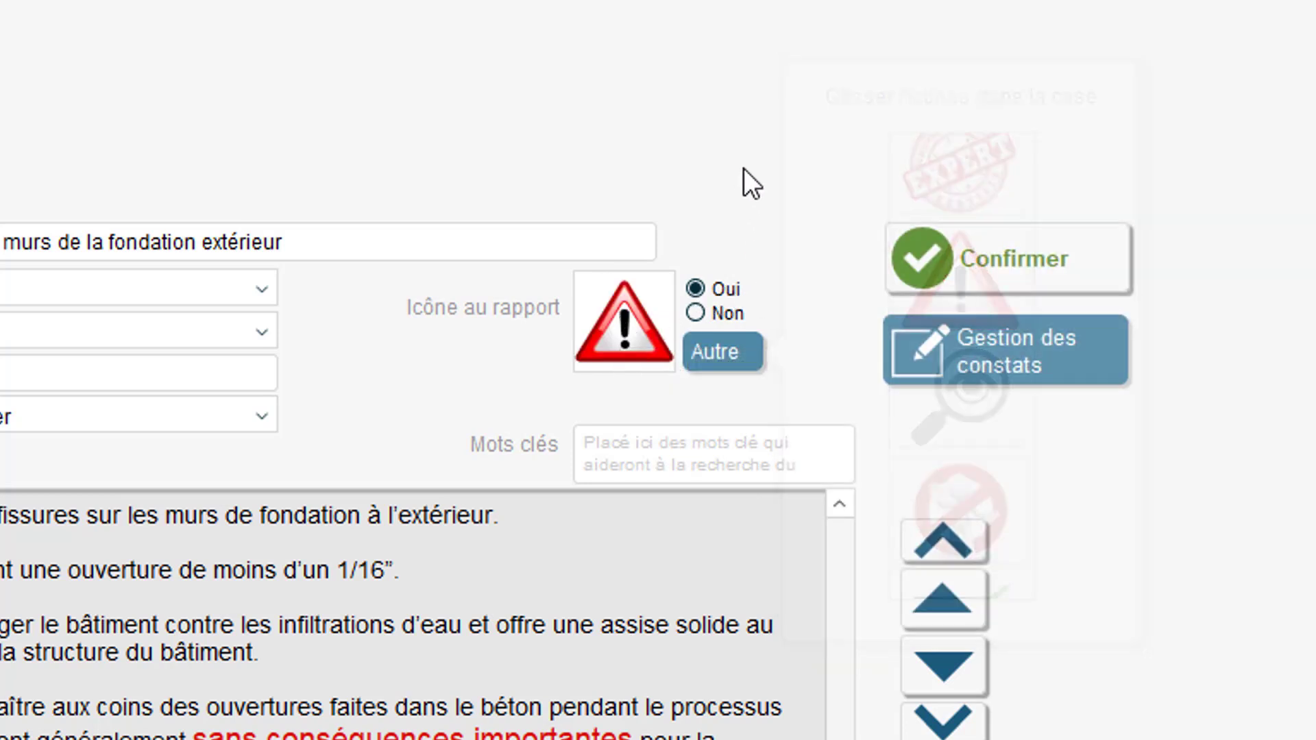
{"action": "left_click", "coordinate": [721, 286]}
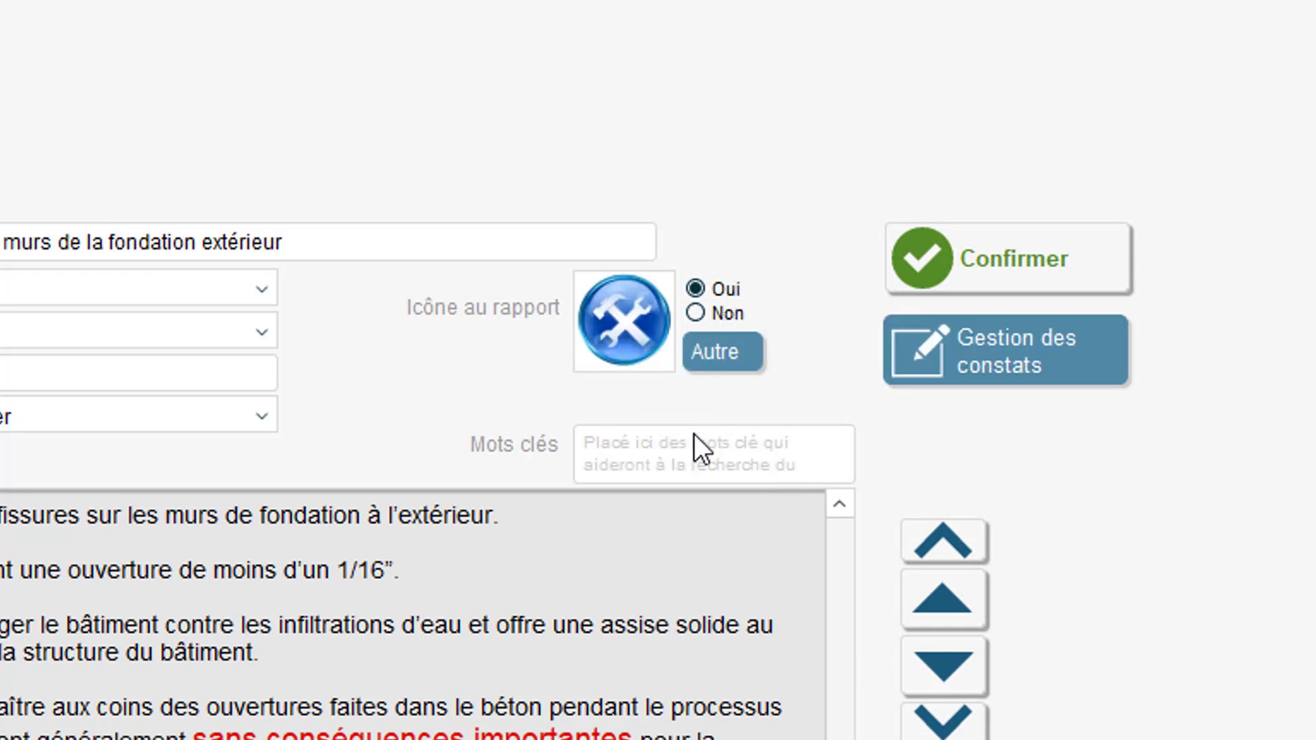
Step: Enter "Fissure de retrait" as the finding's Mots clés
{"action": "left_click", "coordinate": [677, 443]}
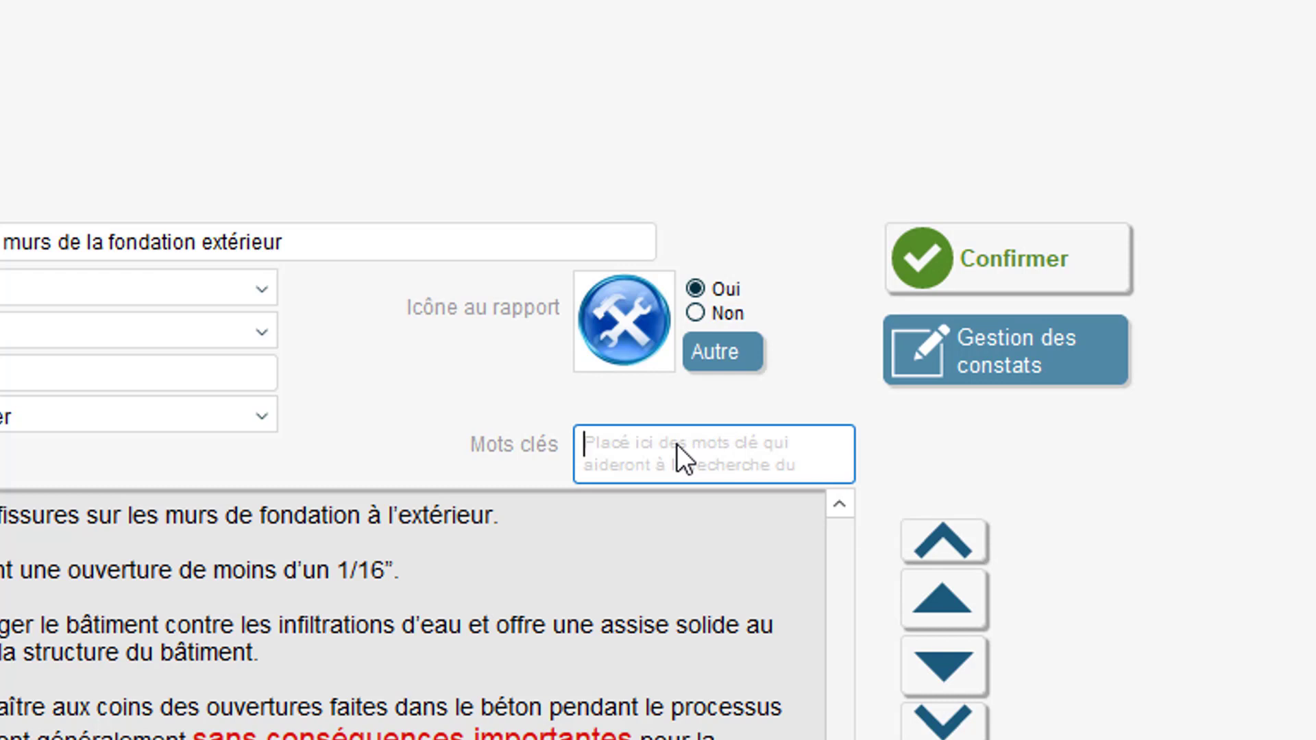
{"action": "type", "text": "Fi"}
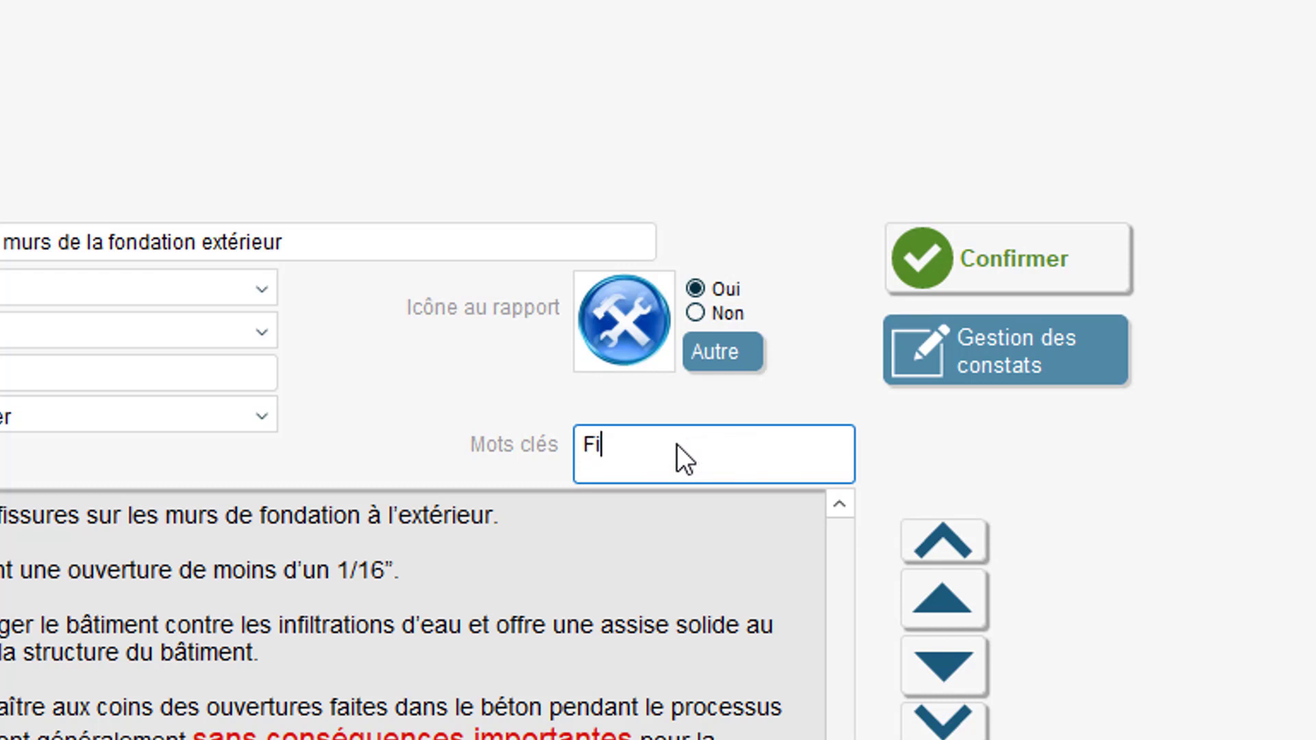
{"action": "type", "text": "ssure de retrait"}
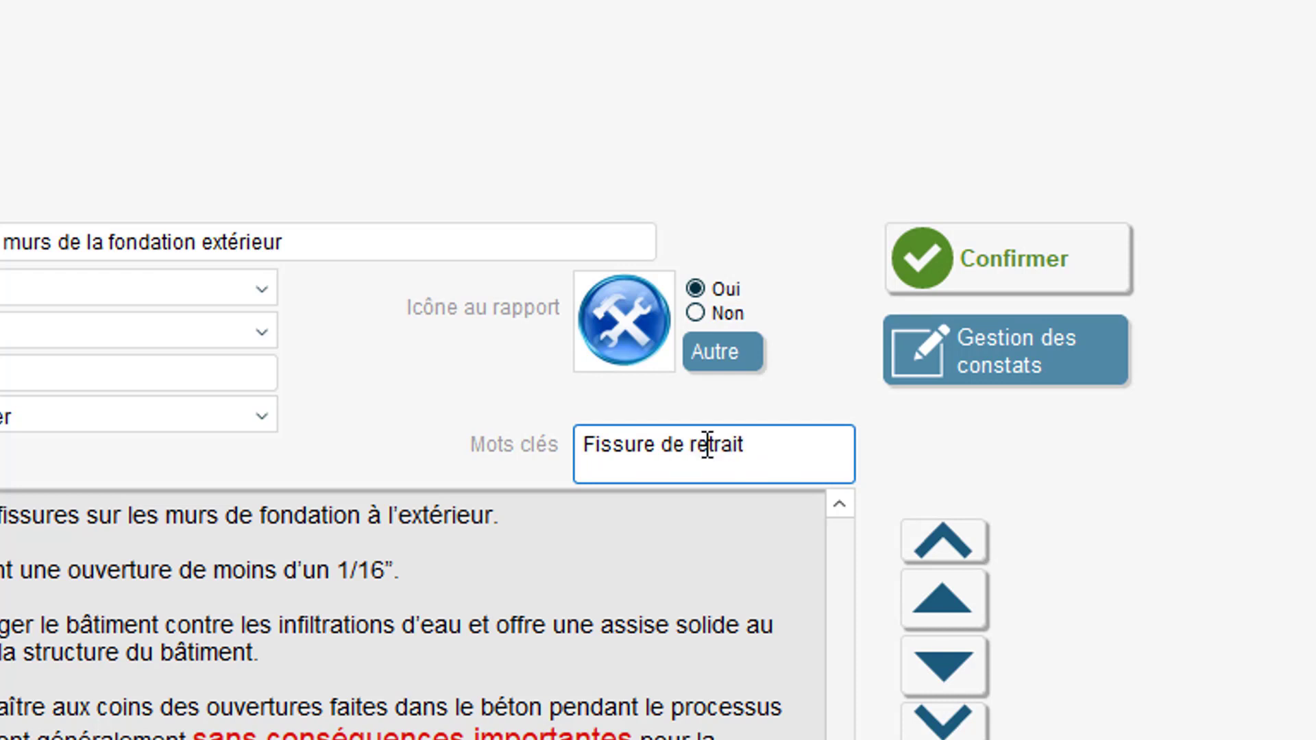
{"action": "left_click", "coordinate": [927, 442]}
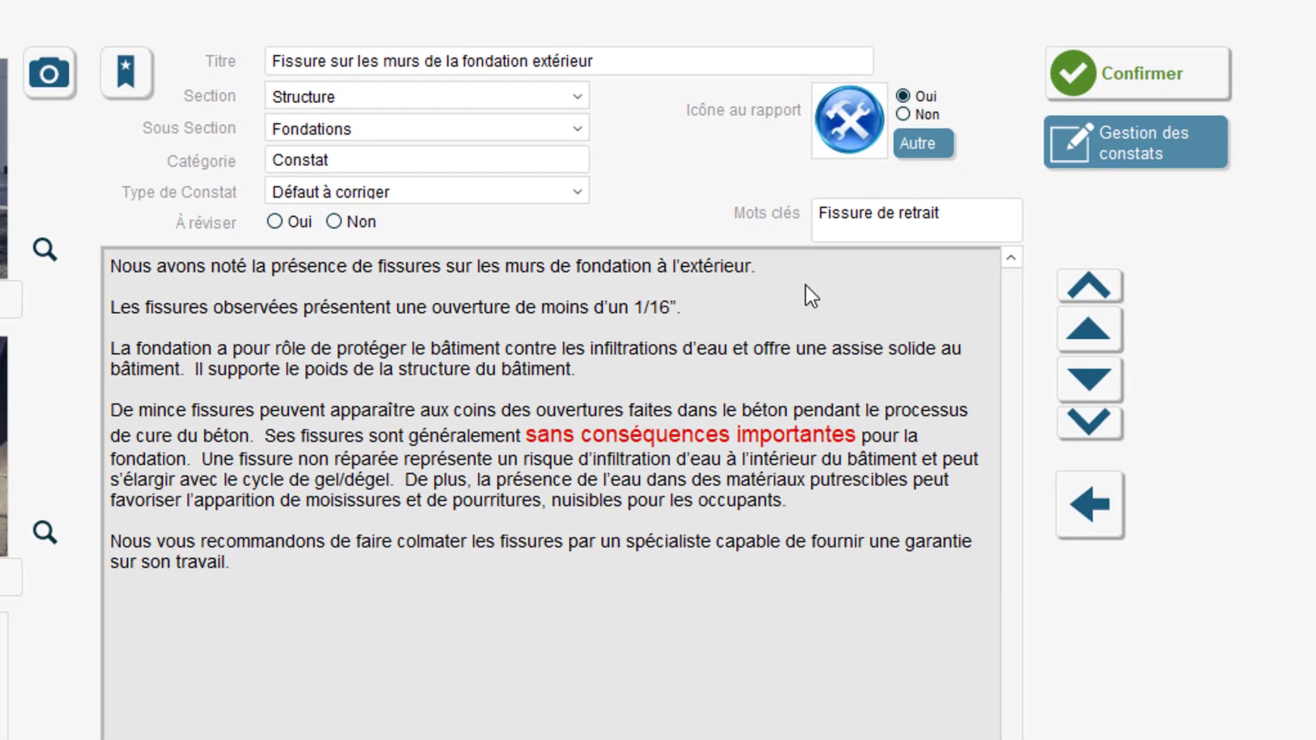
Step: Try Oui for À réviser, set it to Non, and confirm the finding
{"action": "left_click", "coordinate": [275, 222]}
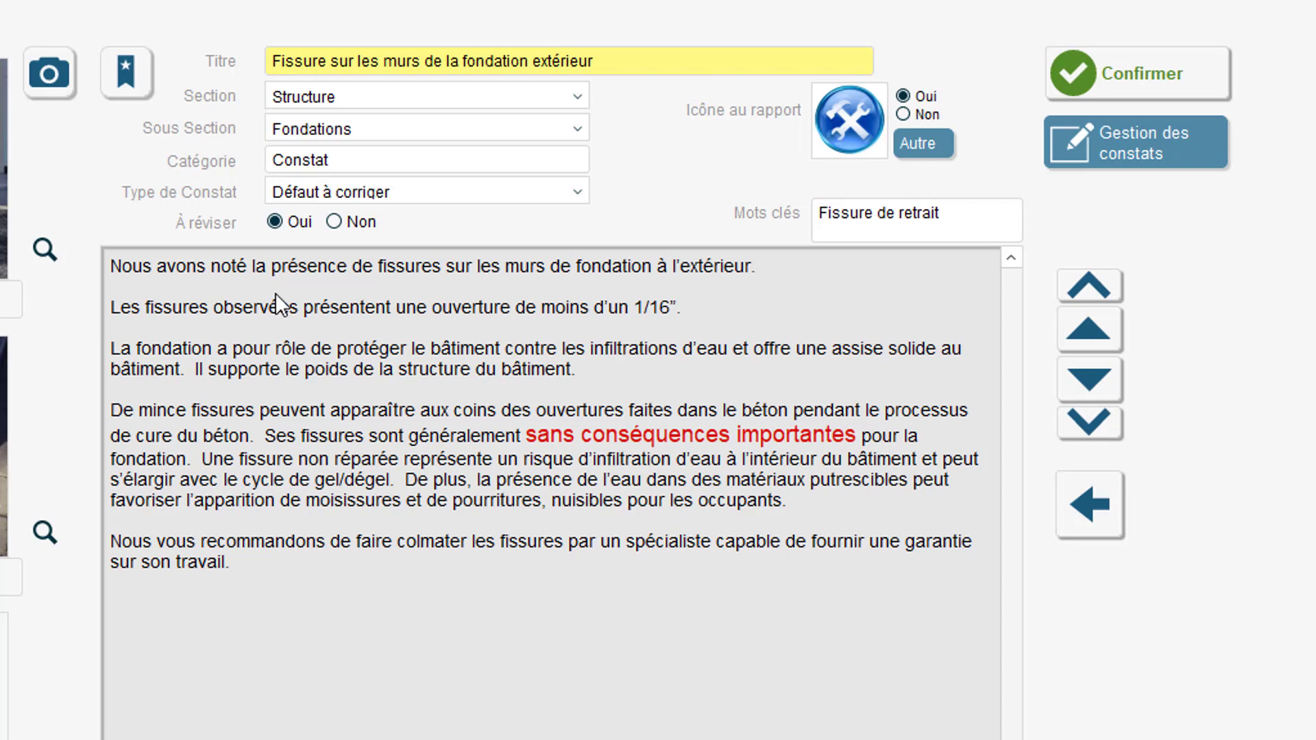
{"action": "left_click", "coordinate": [335, 221]}
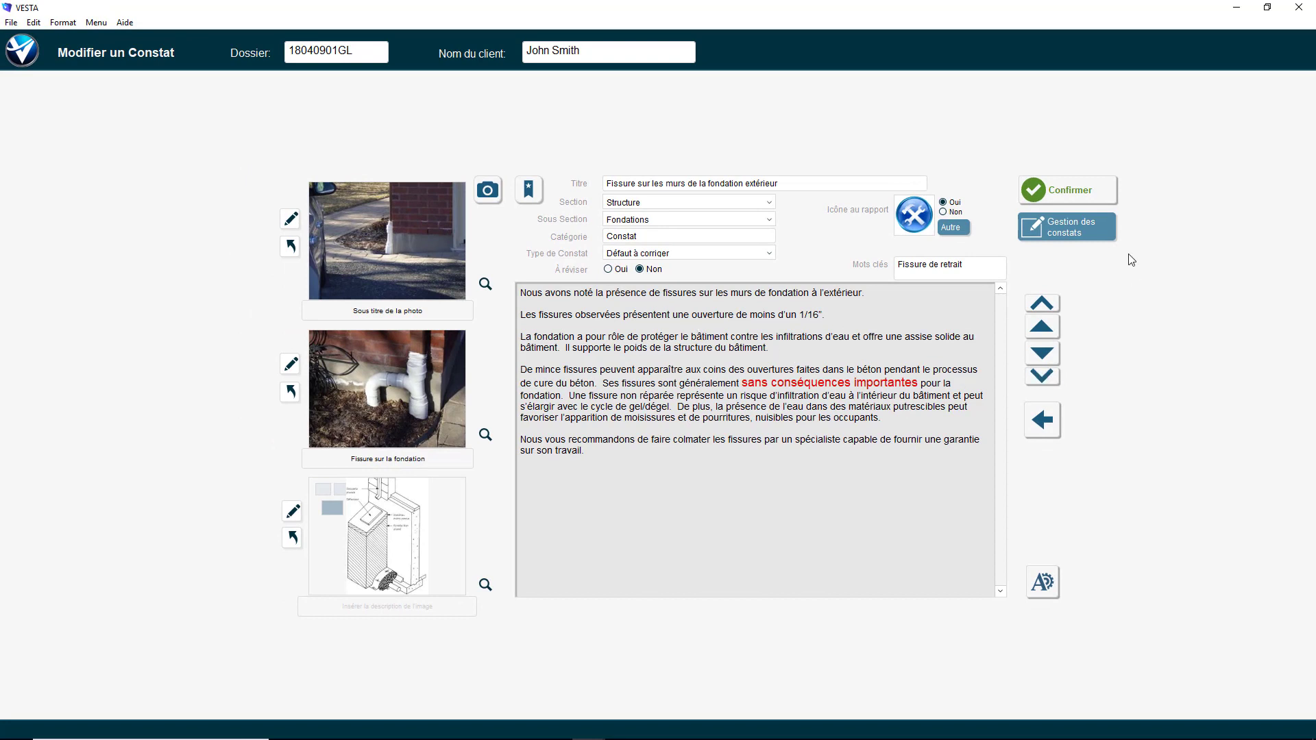
{"action": "left_click", "coordinate": [1076, 195]}
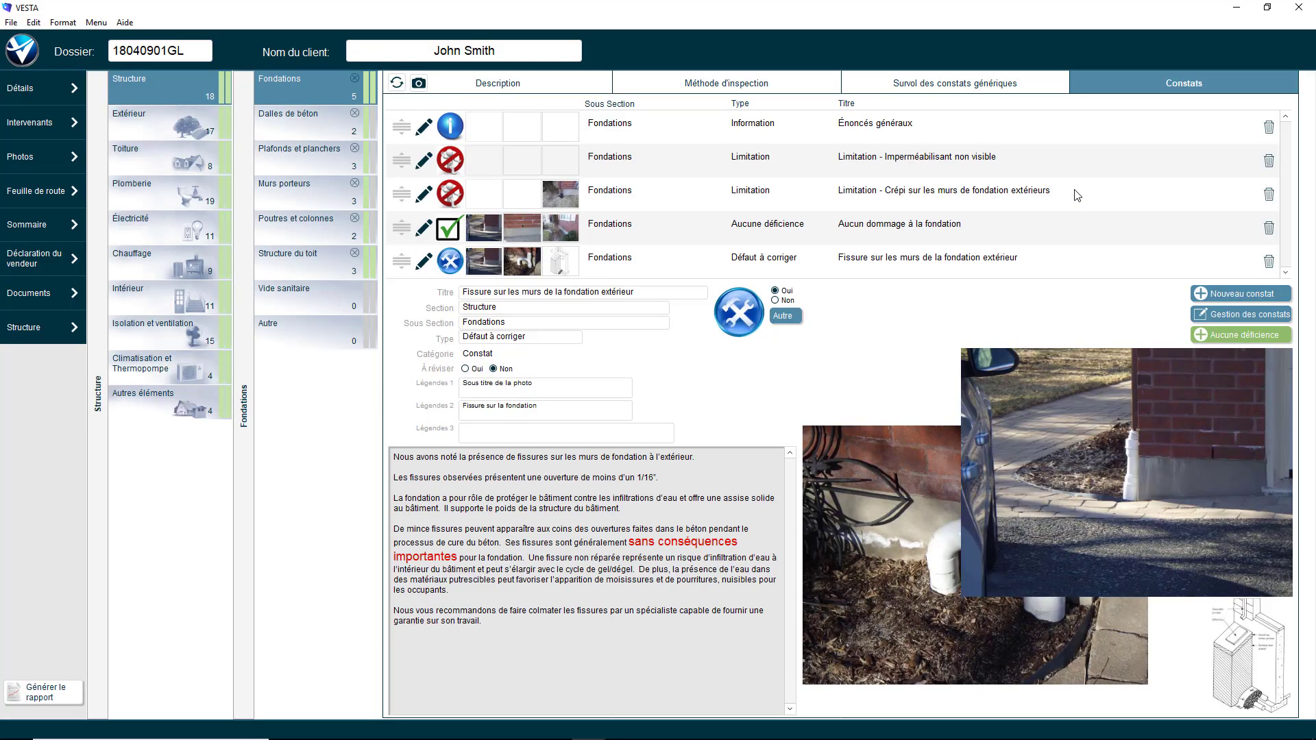